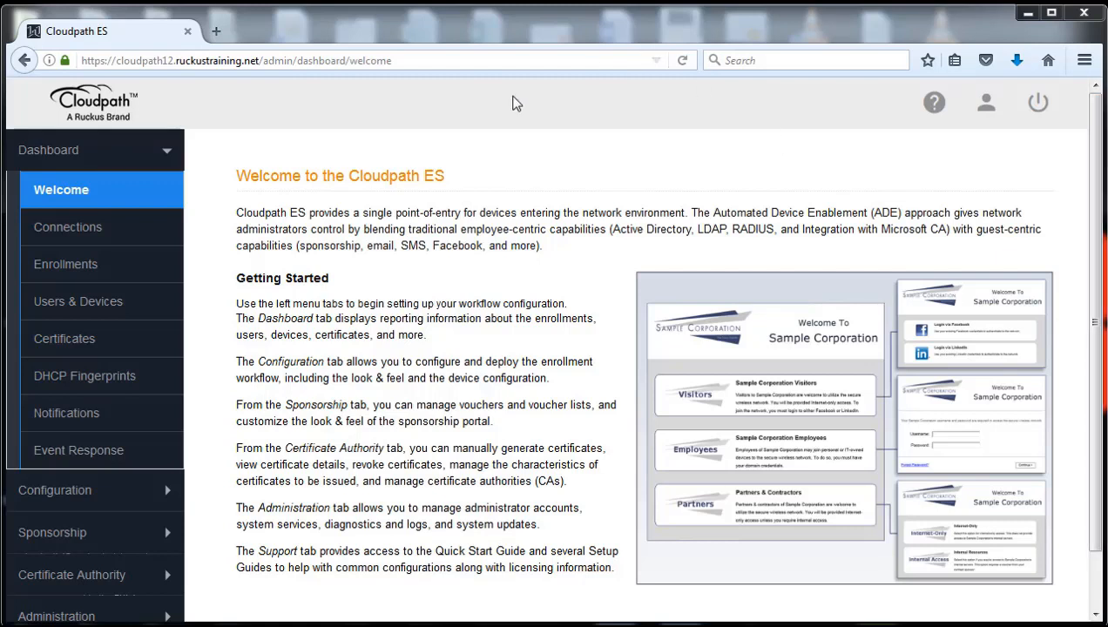
# Open James Workflow from Configuration > Workflows and start adding an option next to Pre-Register MAC in Step 2.
pyautogui.click(70, 491)
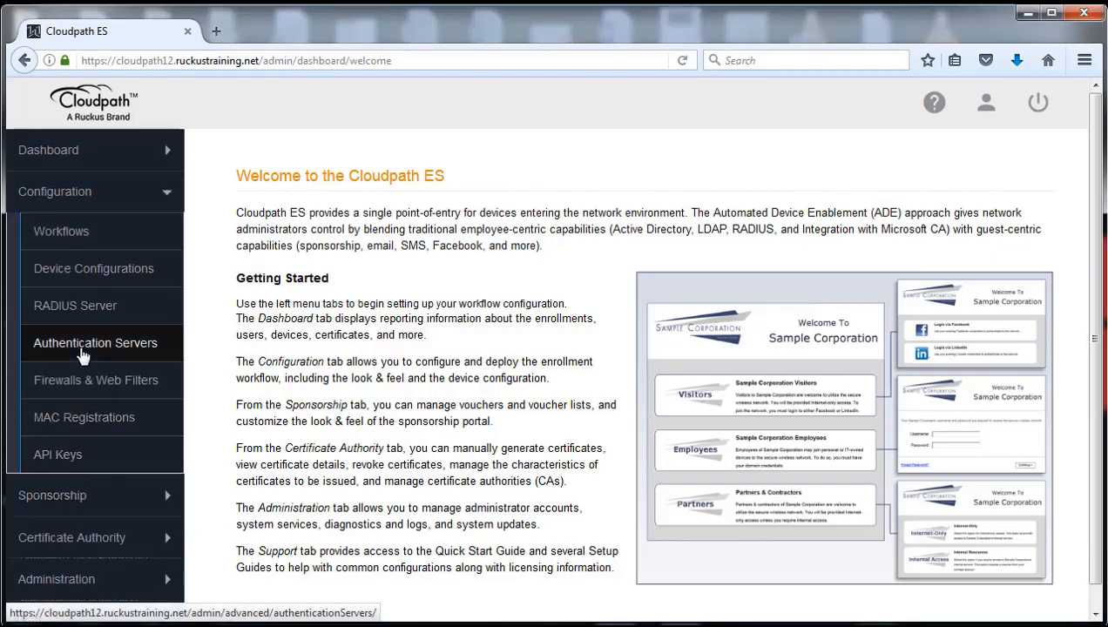
pyautogui.click(68, 239)
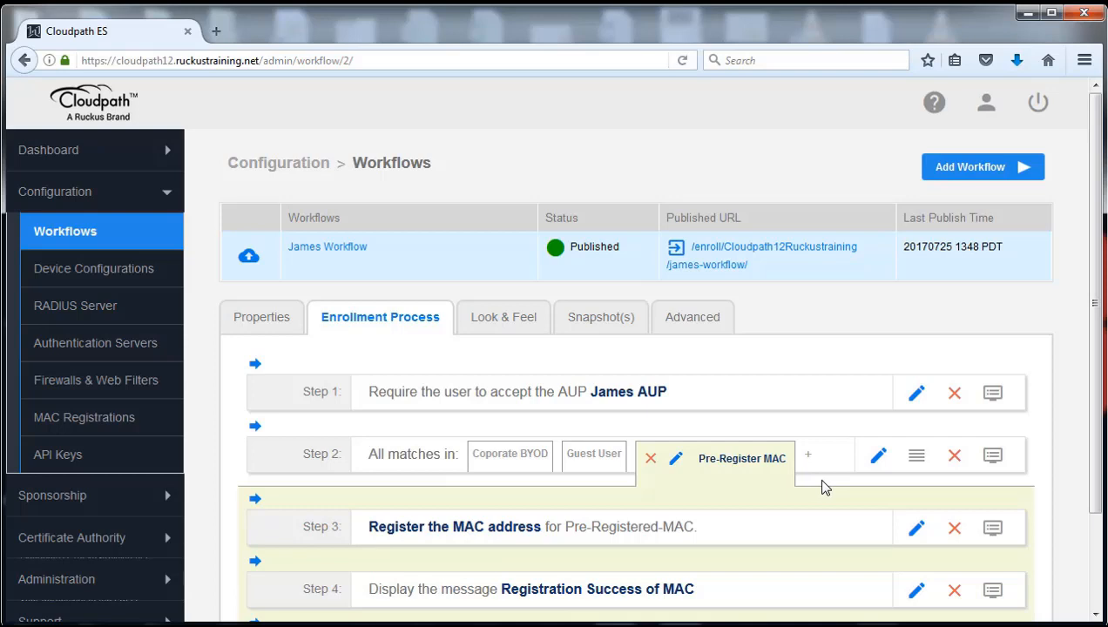
pyautogui.click(808, 460)
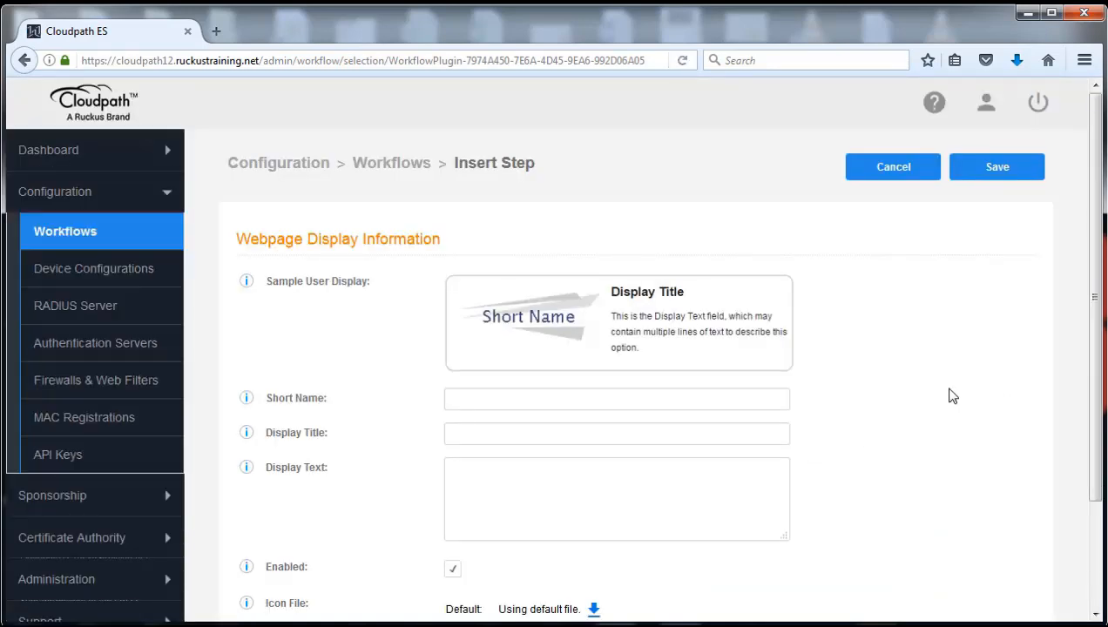
# Save a new Step 2 option with short name 'Auto Branching' and display title 'Automatic Branching'.
pyautogui.click(552, 399)
pyautogui.write('Auto  Branching')
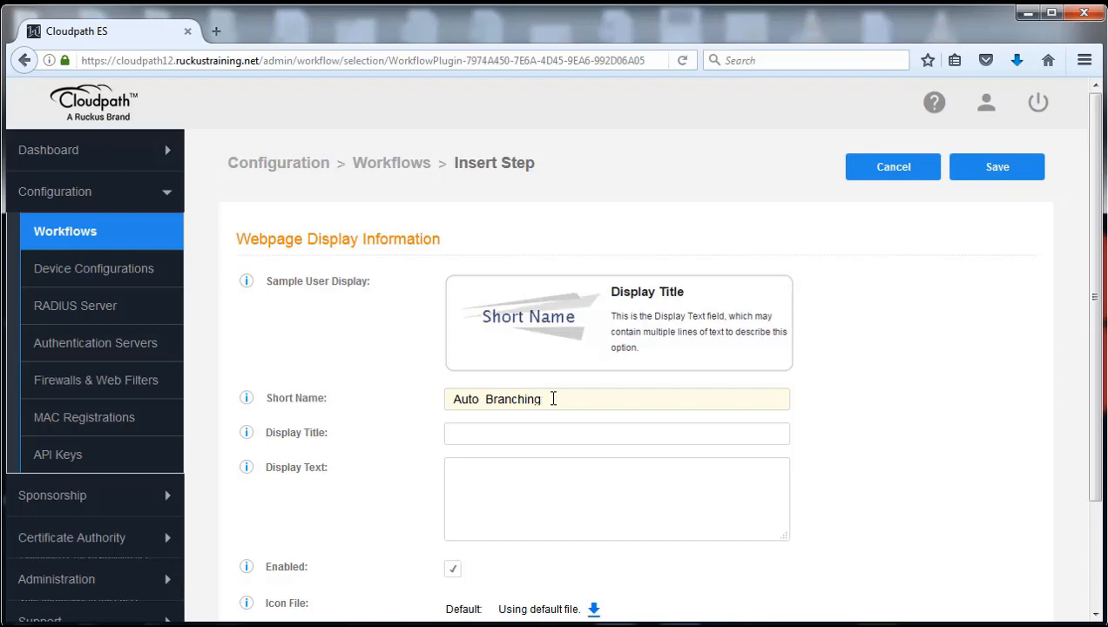
pyautogui.press('Tab')
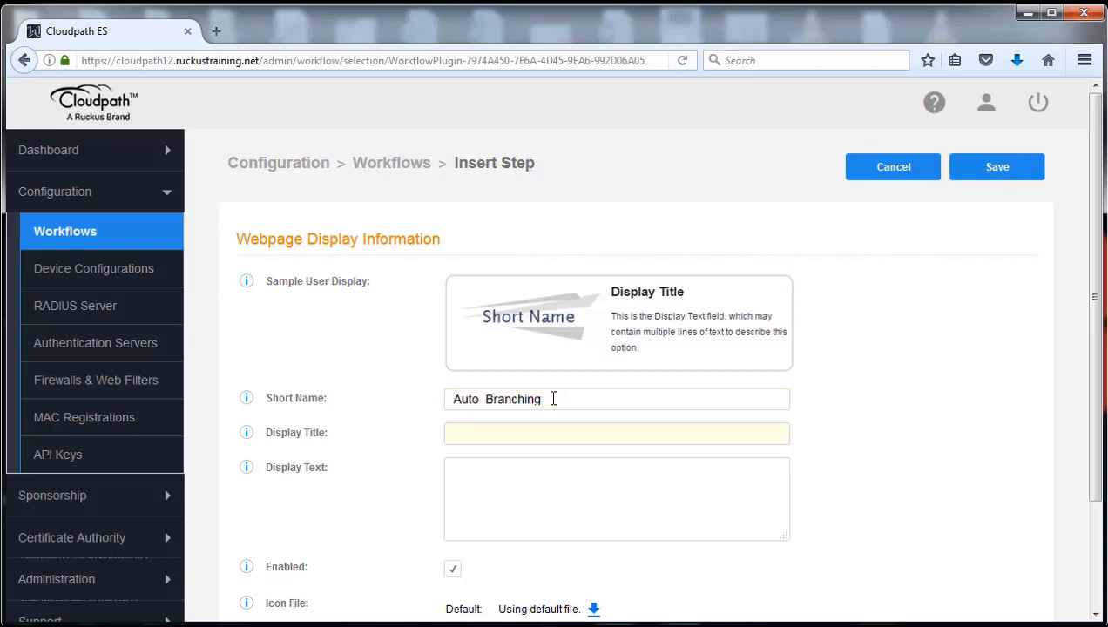
pyautogui.write('Automatic Brancing')
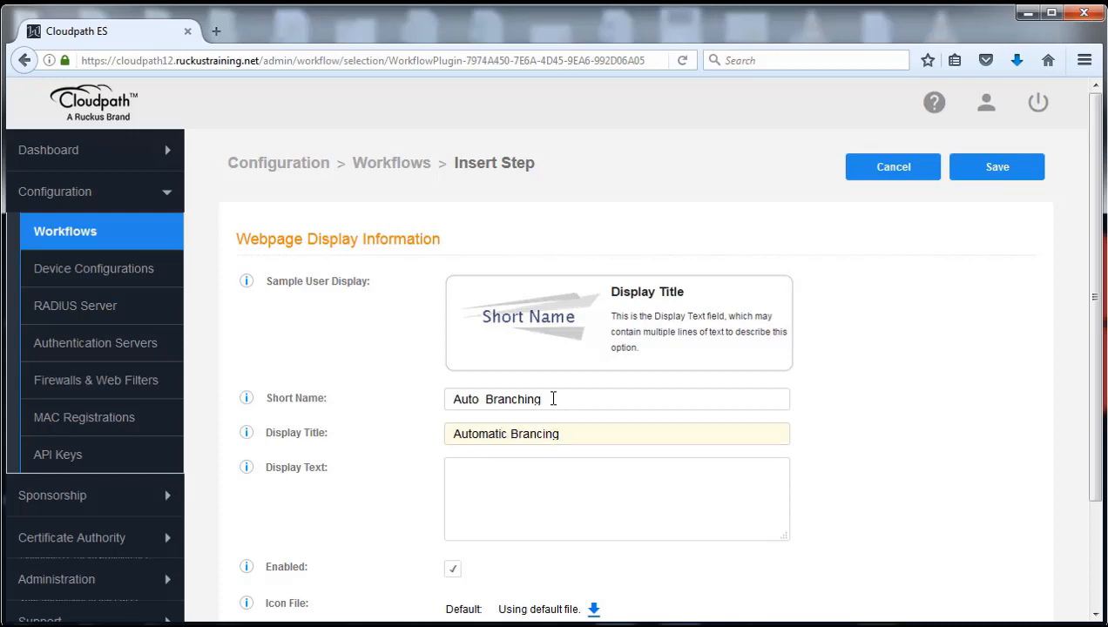
pyautogui.press('BackSpace')
pyautogui.press('BackSpace')
pyautogui.press('BackSpace')
pyautogui.write('hing')
pyautogui.click(539, 505)
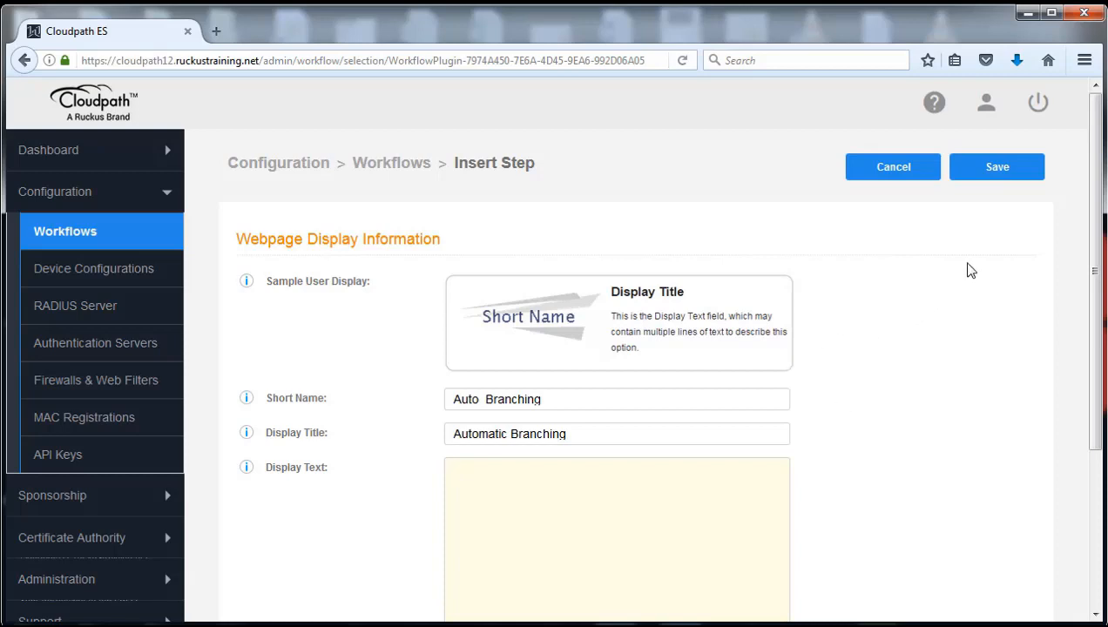
pyautogui.moveTo(1104, 223); pyautogui.dragTo(1098, 306)
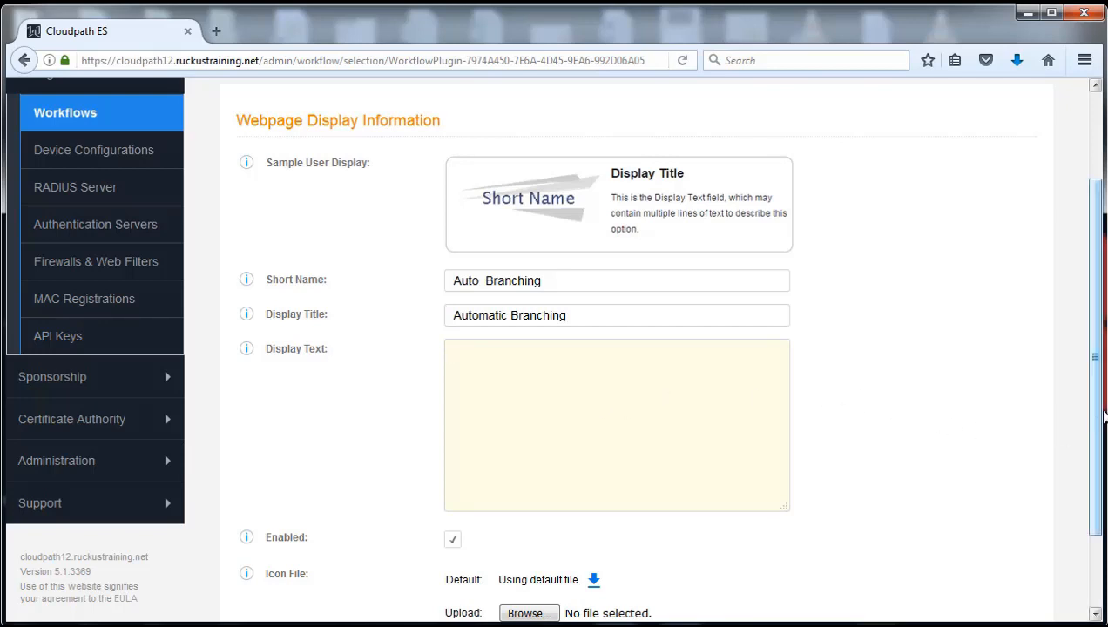
pyautogui.moveTo(1100, 402); pyautogui.dragTo(1088, 239)
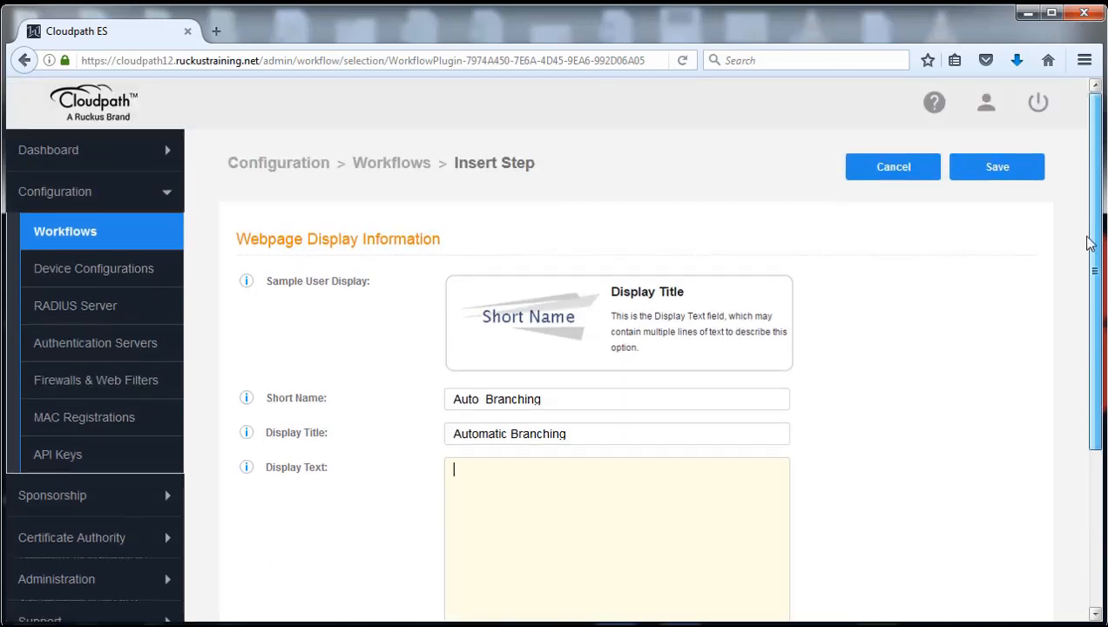
pyautogui.click(999, 174)
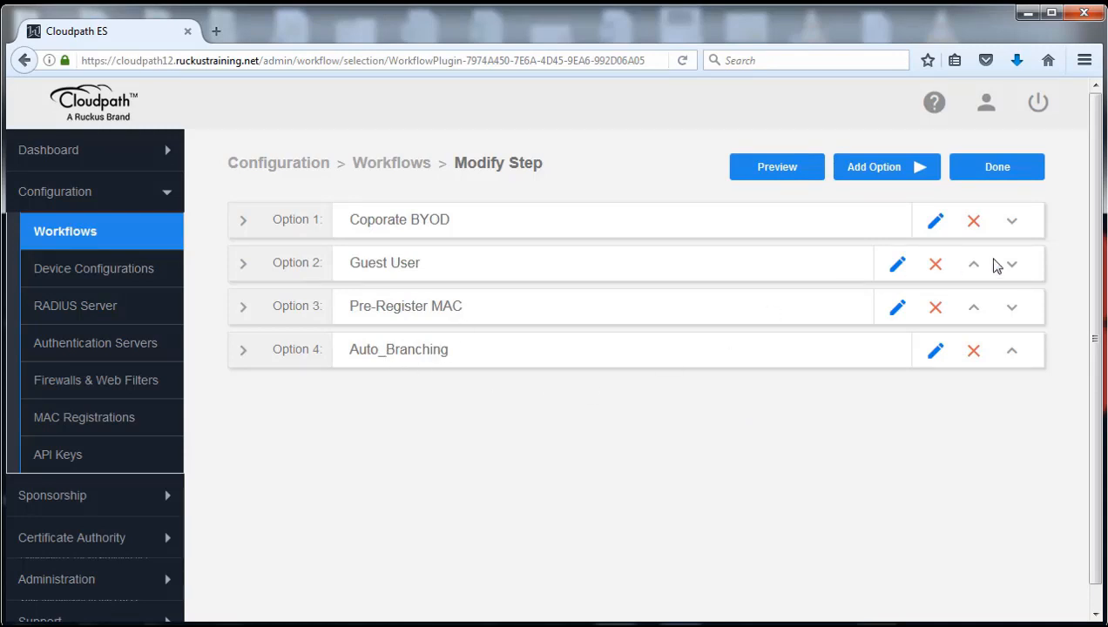
# Finish the Step 2 options and open the new Auto_Branching tab.
pyautogui.click(997, 172)
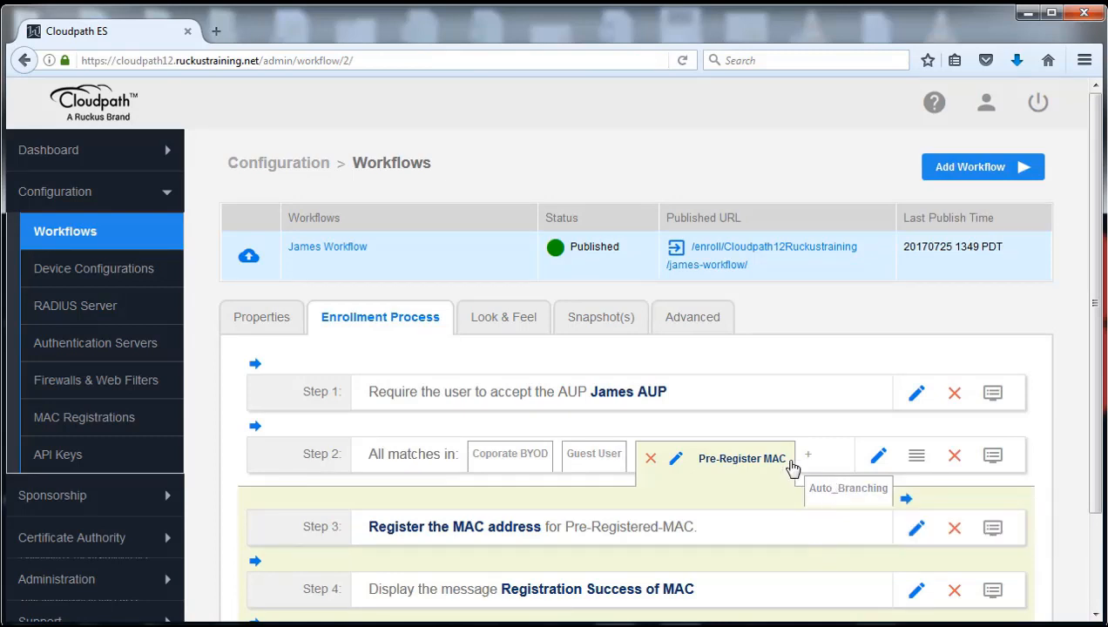
pyautogui.click(848, 491)
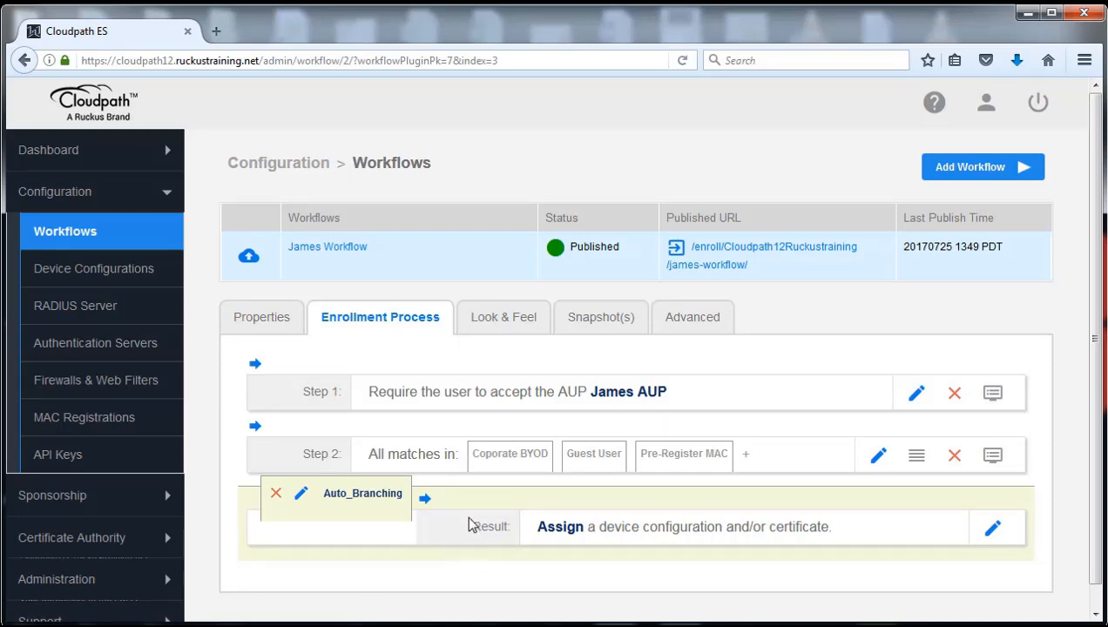
# Insert an authentication-server step in Auto_Branching using the Cloudpath12Ruckustraining AD - 1 server.
pyautogui.moveTo(454, 506)
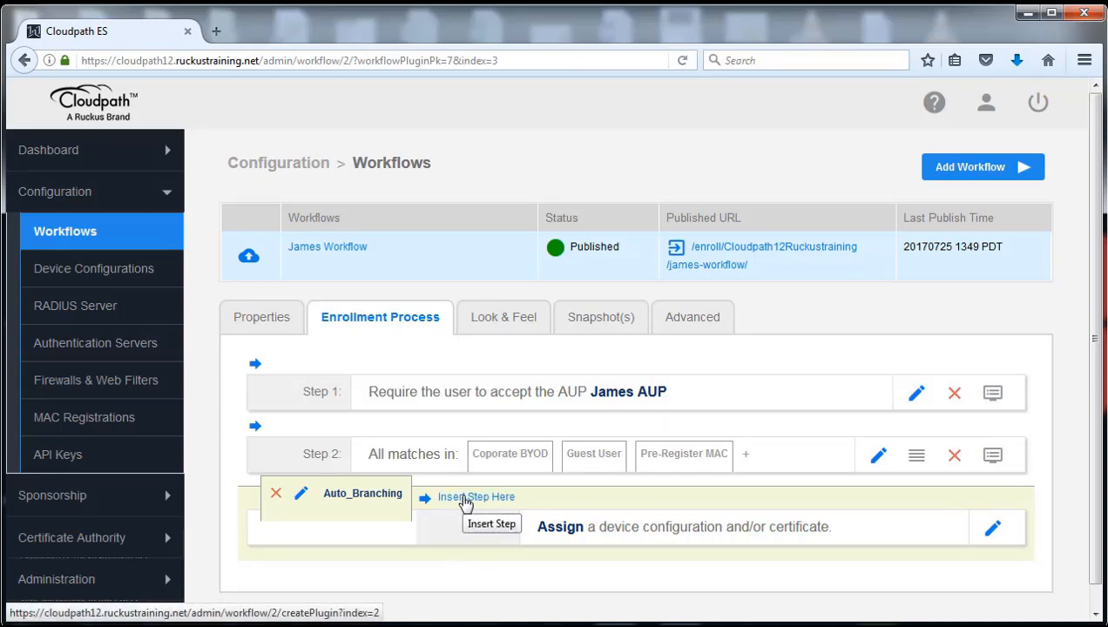
pyautogui.click(466, 498)
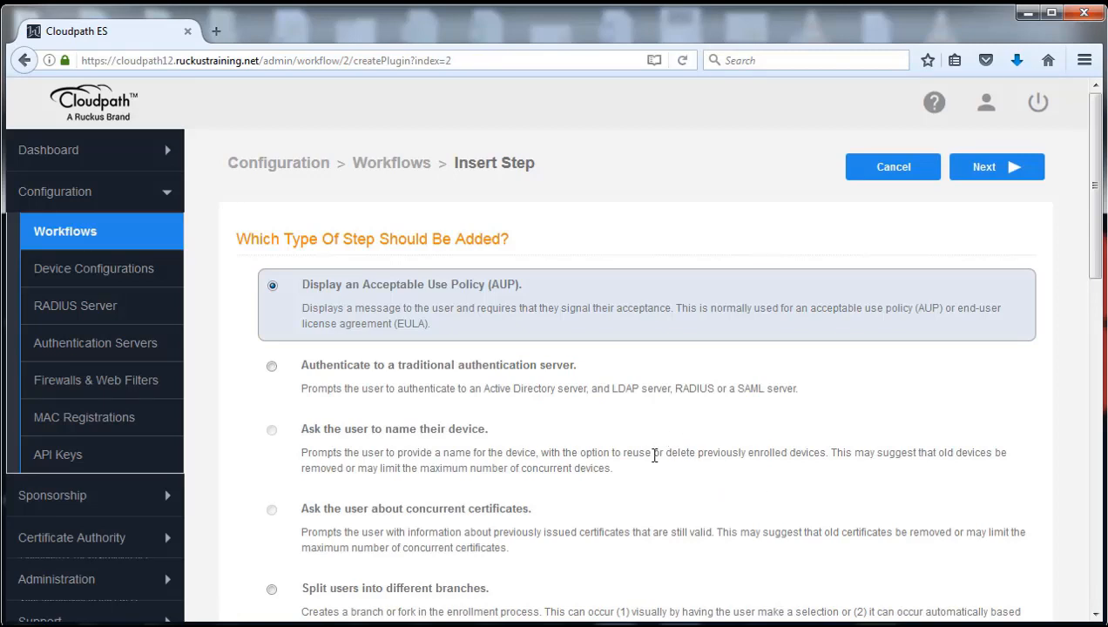
pyautogui.click(272, 367)
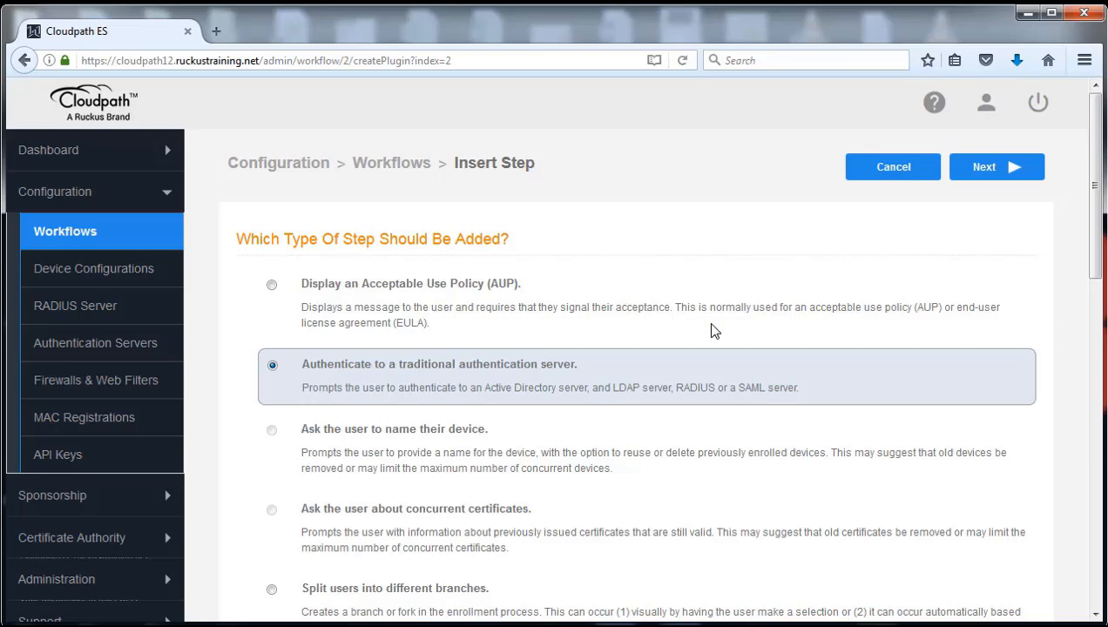
pyautogui.click(966, 175)
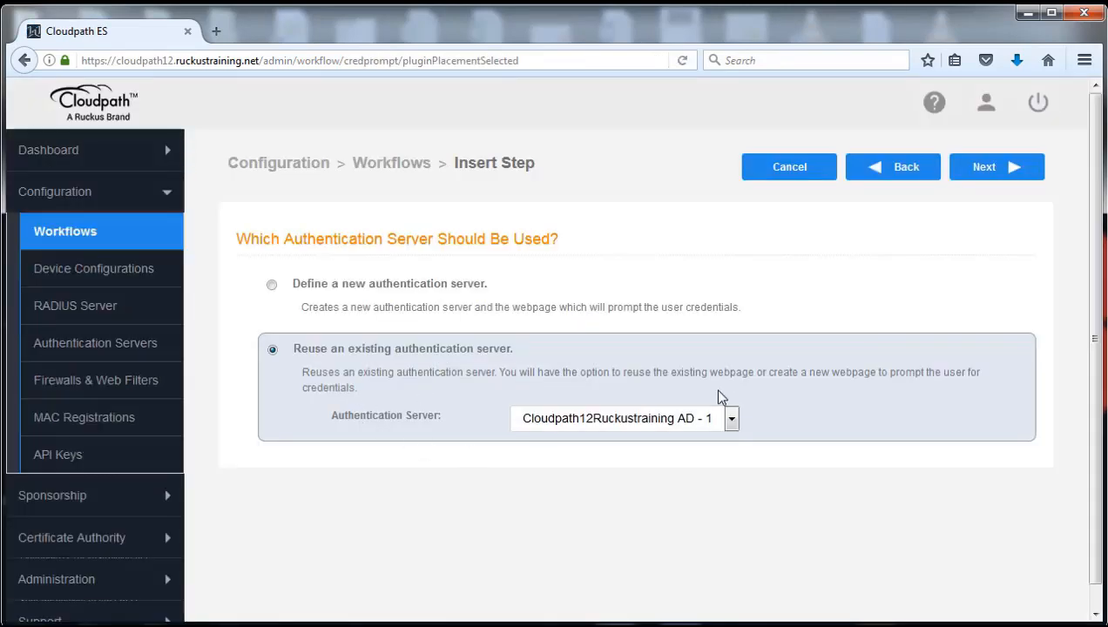
pyautogui.click(732, 418)
pyautogui.click(700, 441)
pyautogui.click(1002, 172)
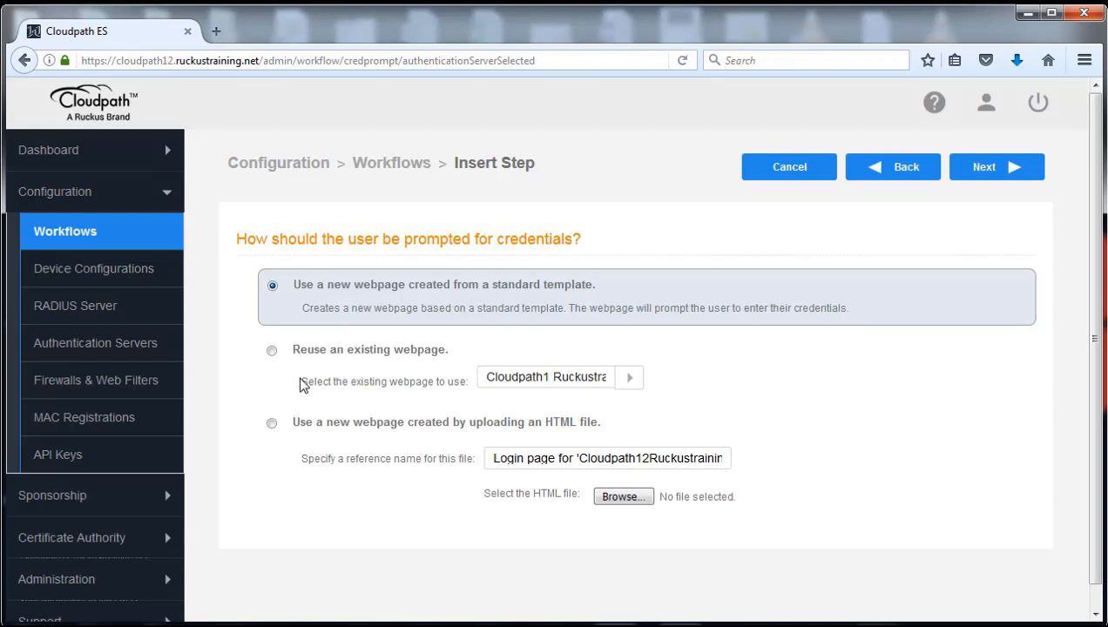
# Reuse the existing Cloudpath1 Ruckustraining AD login webpage and create the credentials prompt step.
pyautogui.click(272, 351)
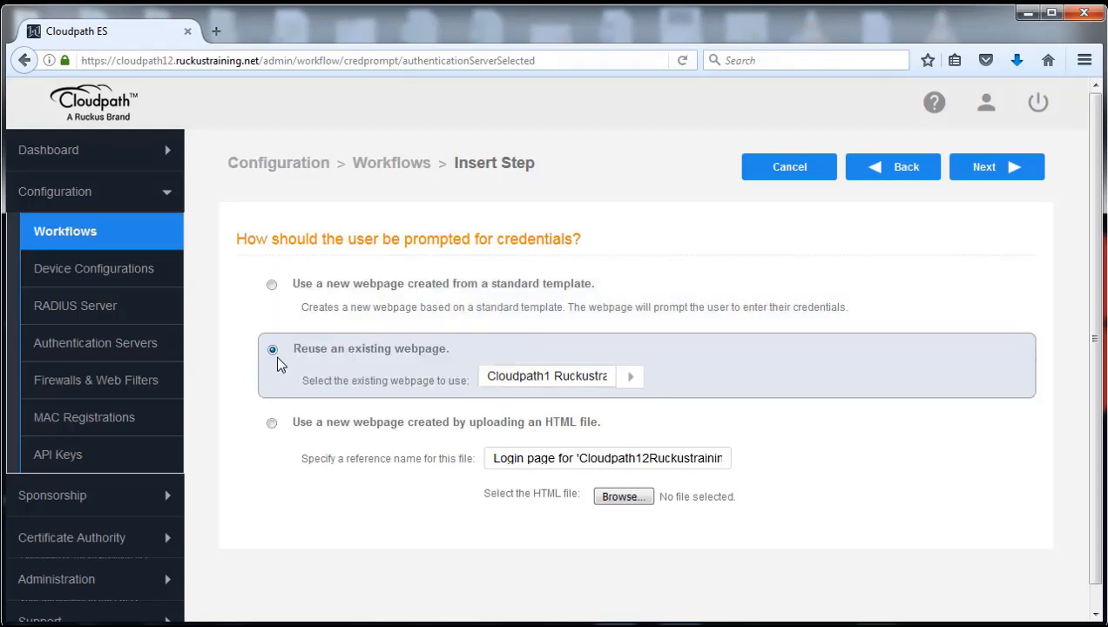
pyautogui.click(633, 380)
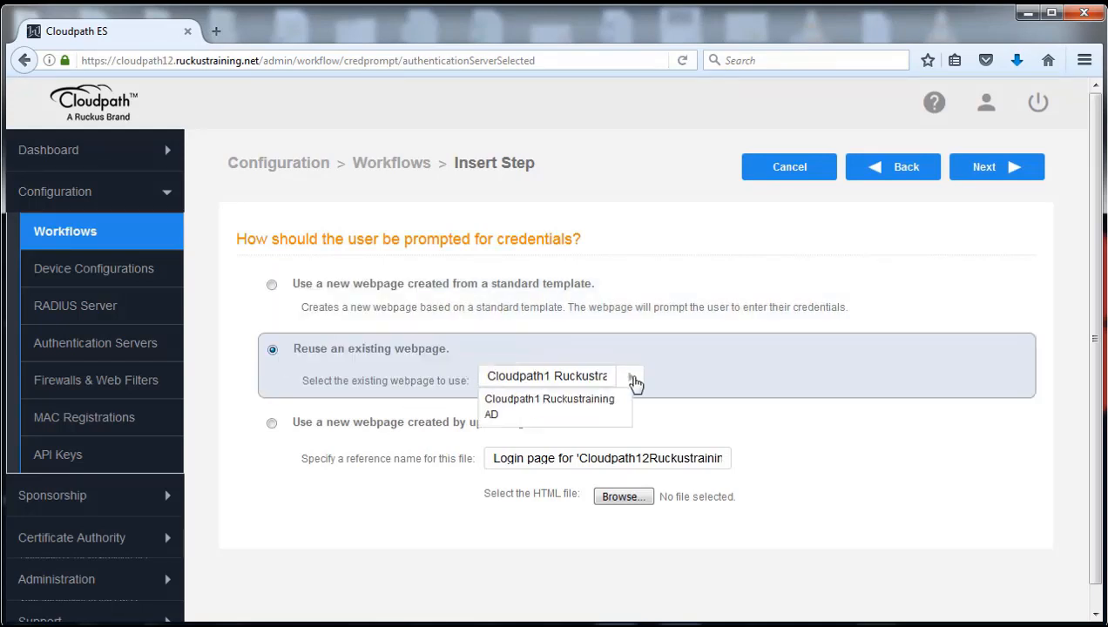
pyautogui.click(610, 408)
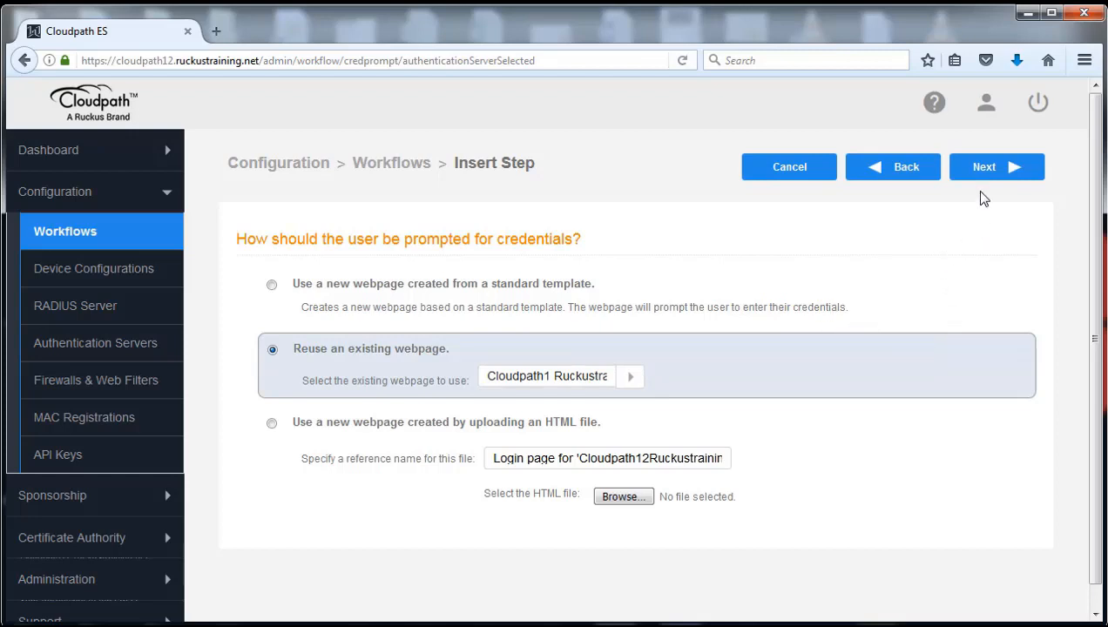
pyautogui.click(993, 170)
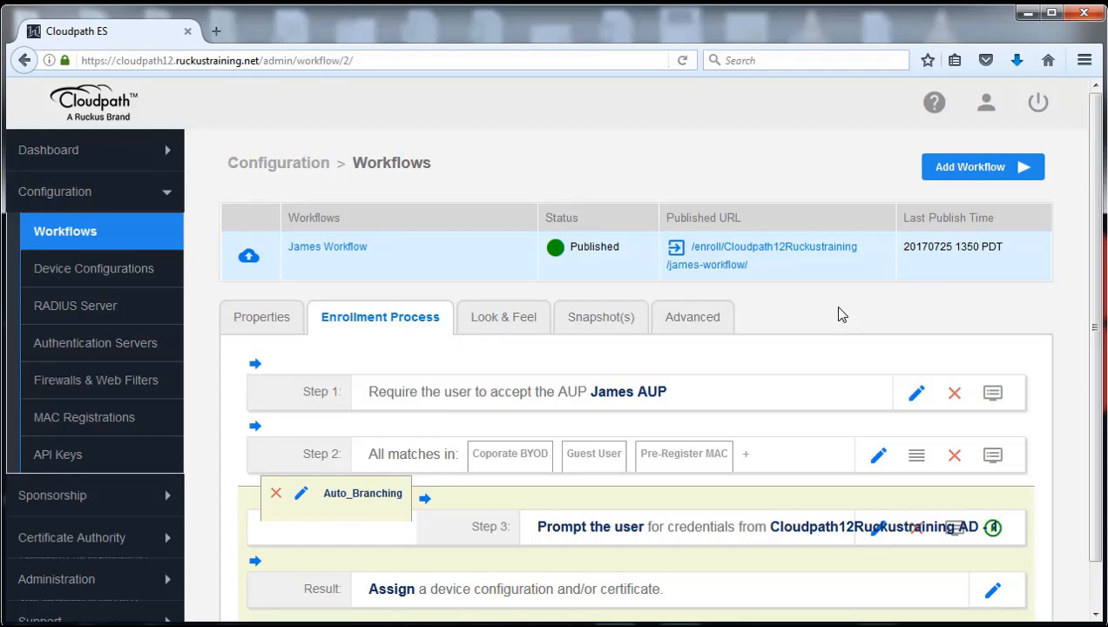
# Start inserting a step directly below Step 3's credential prompt.
pyautogui.scroll(-1, 844, 319)
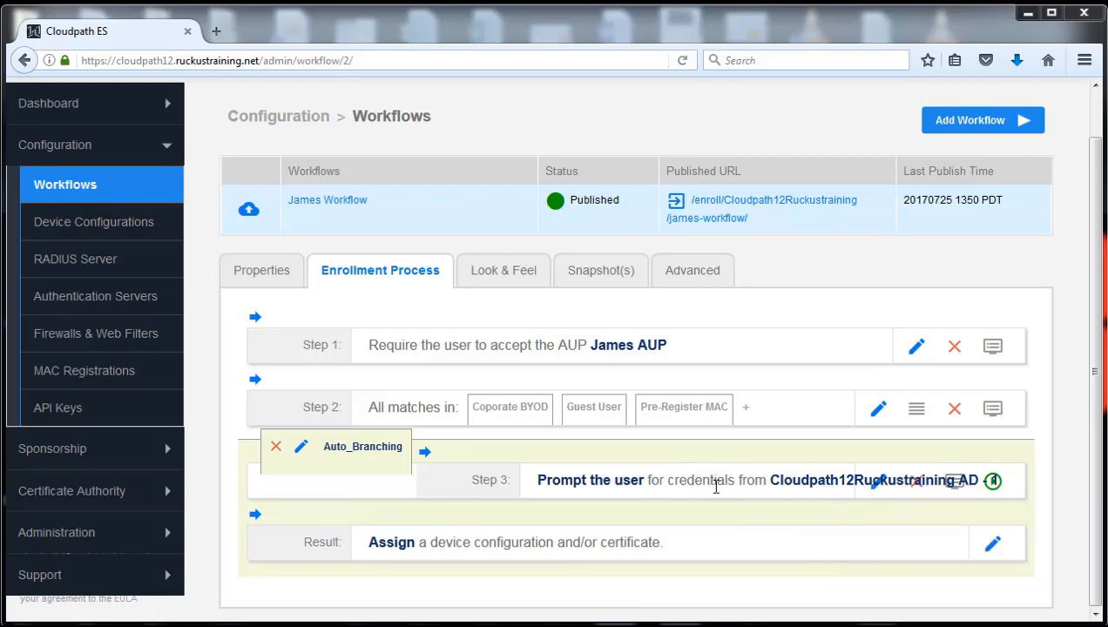
pyautogui.moveTo(292, 518)
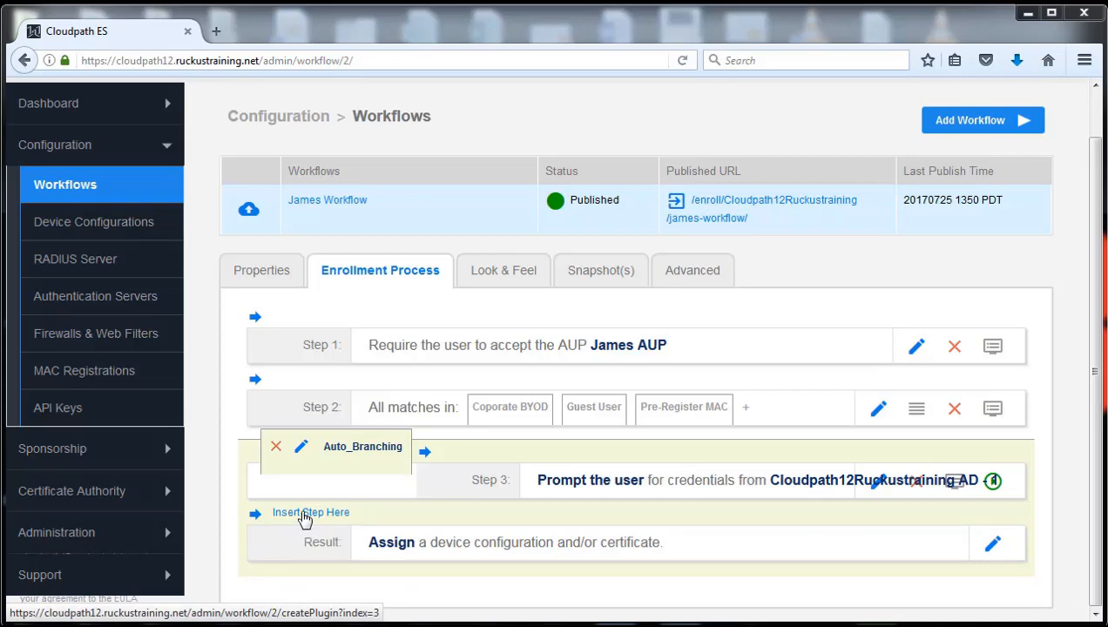
pyautogui.click(304, 516)
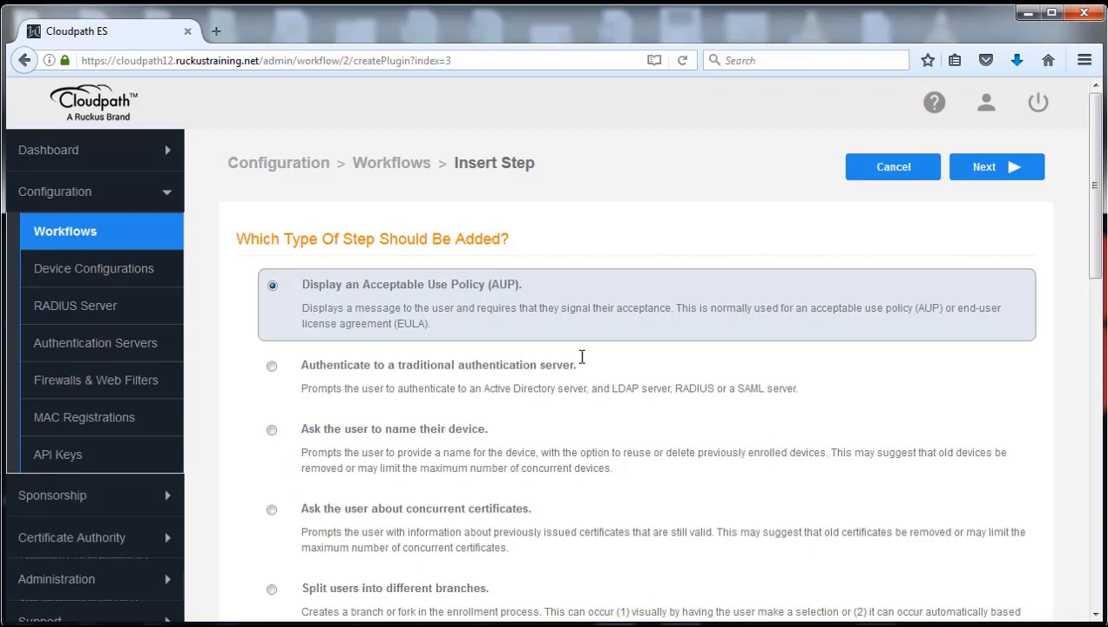
# Create and save a new split named Admin-Sales with options Admin and Sales.
pyautogui.click(272, 590)
pyautogui.click(1006, 170)
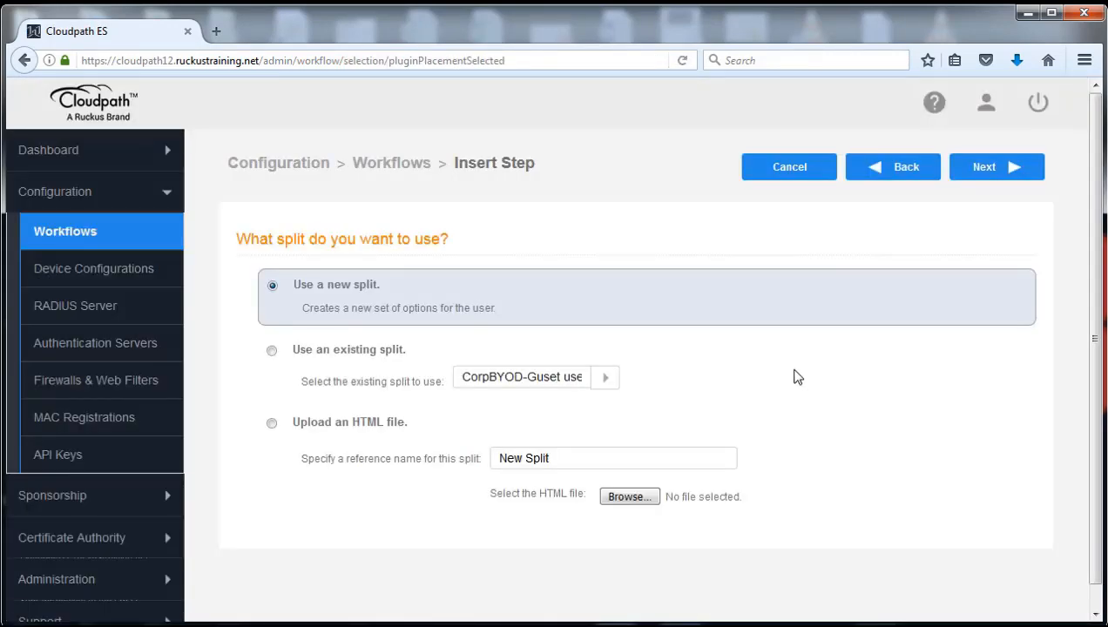
pyautogui.click(979, 173)
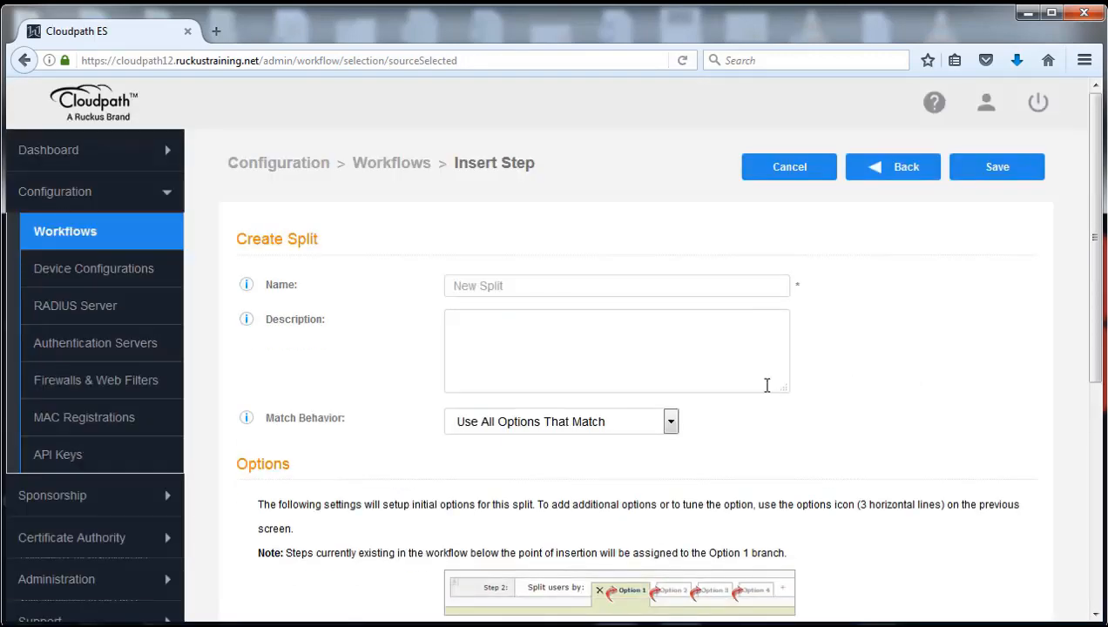
pyautogui.click(543, 285)
pyautogui.write('Admin-Sales')
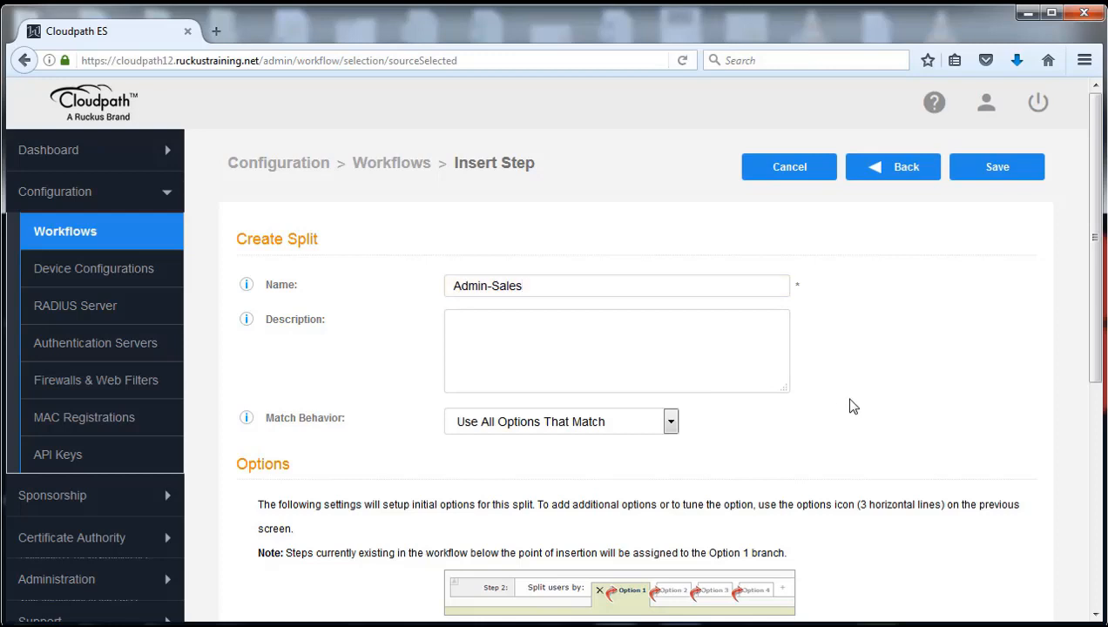
pyautogui.scroll(-4, 847, 405)
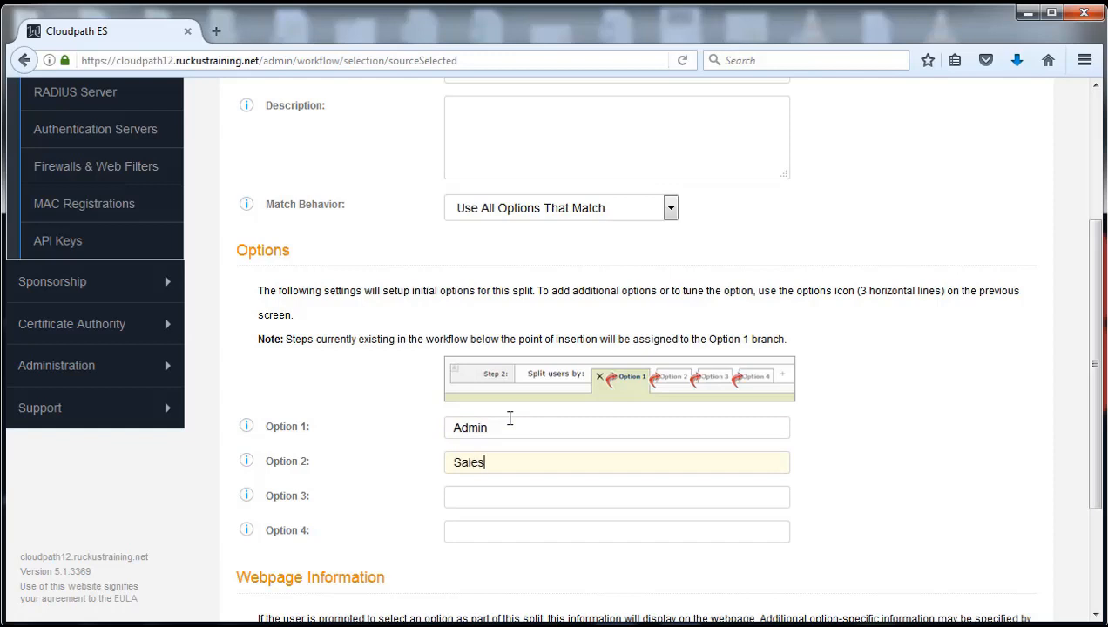
pyautogui.click(974, 428)
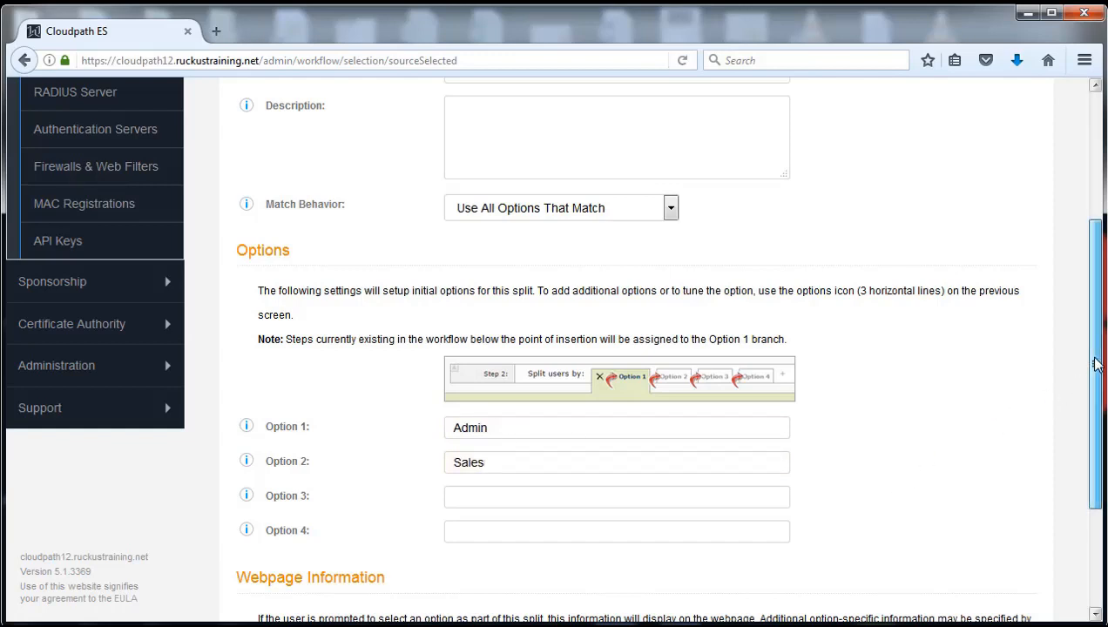
pyautogui.moveTo(1096, 365); pyautogui.dragTo(1092, 227)
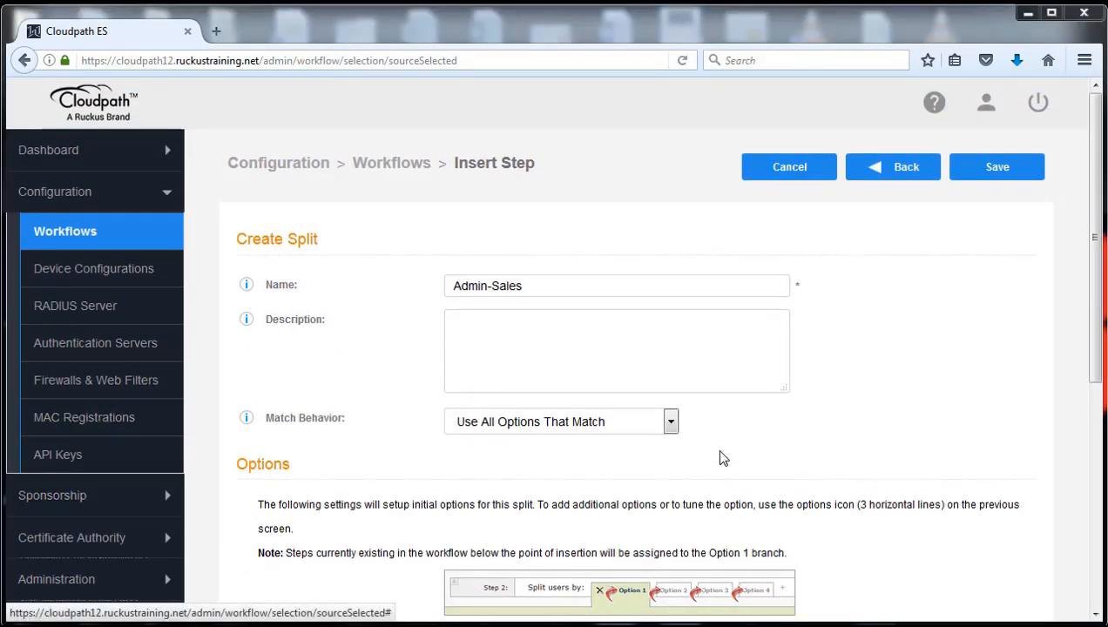
pyautogui.click(1000, 175)
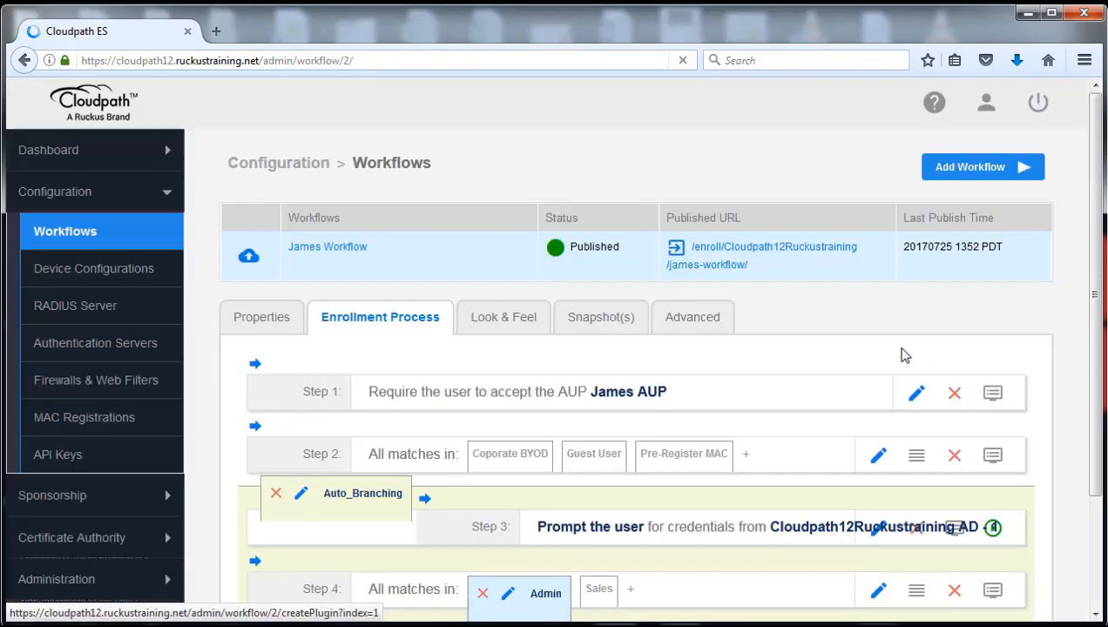
# Set Step 4's Match Behavior to 'Use Only First Option That Matches' and save.
pyautogui.moveTo(1096, 276); pyautogui.dragTo(1069, 425)
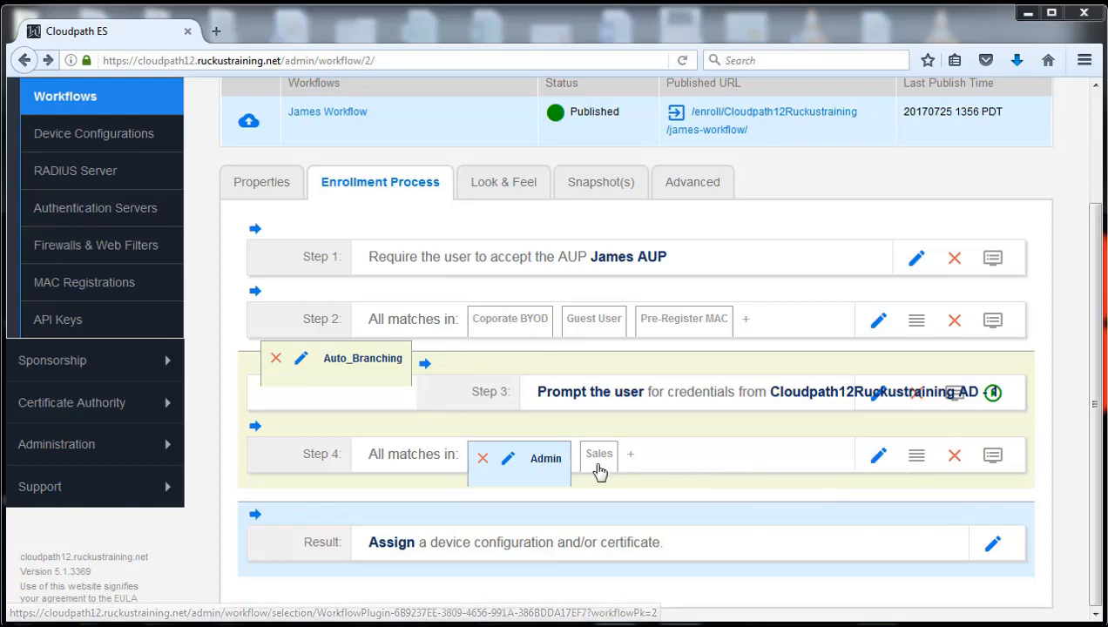
pyautogui.click(879, 461)
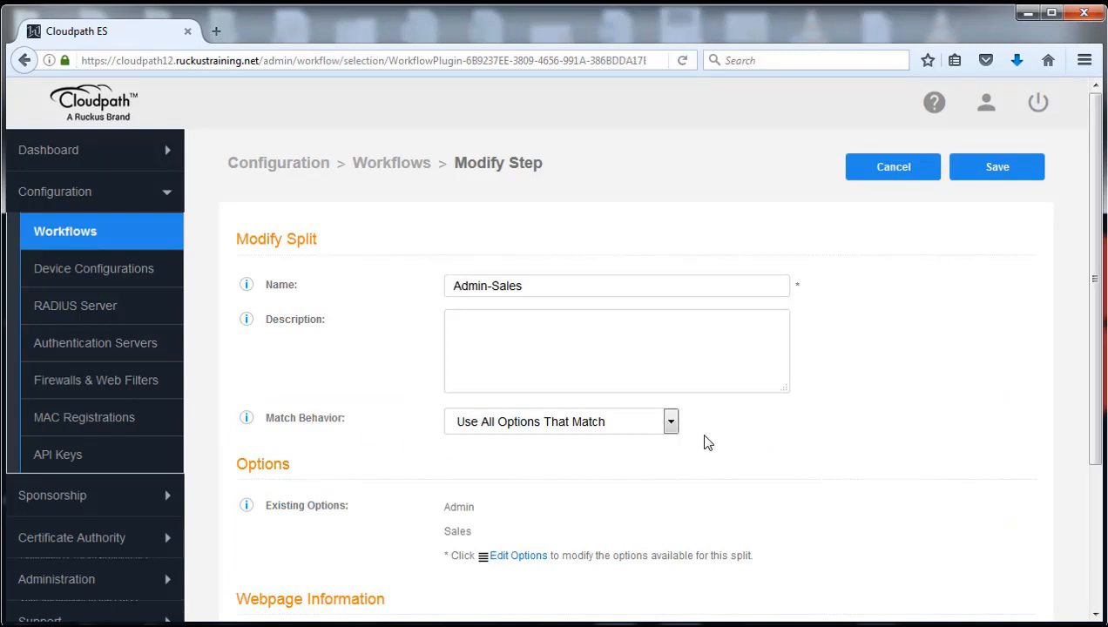
pyautogui.click(671, 424)
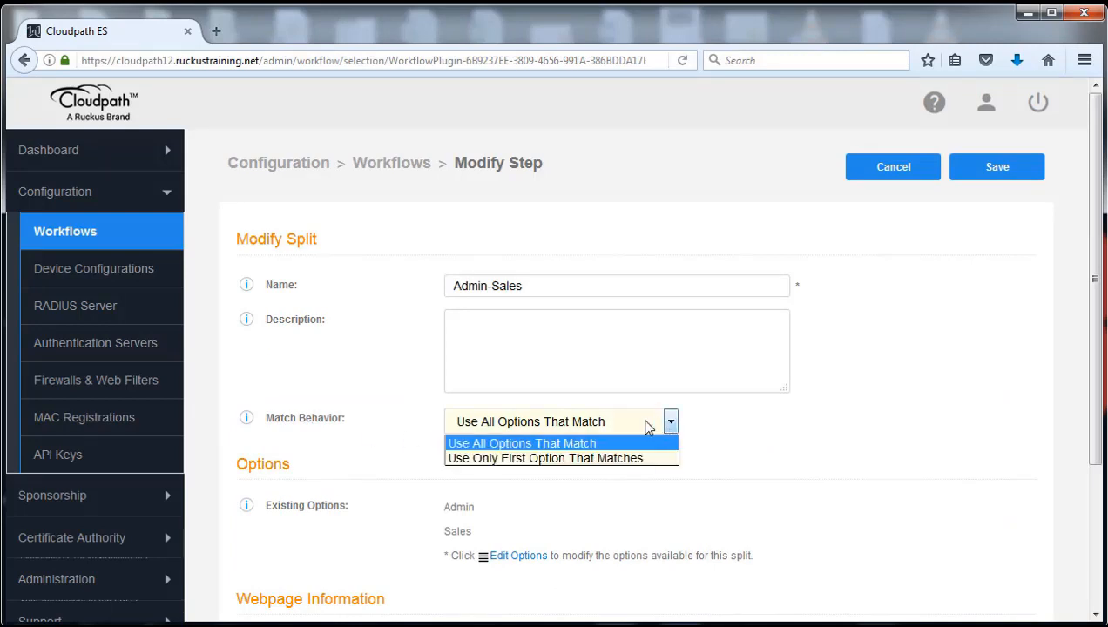
pyautogui.click(553, 458)
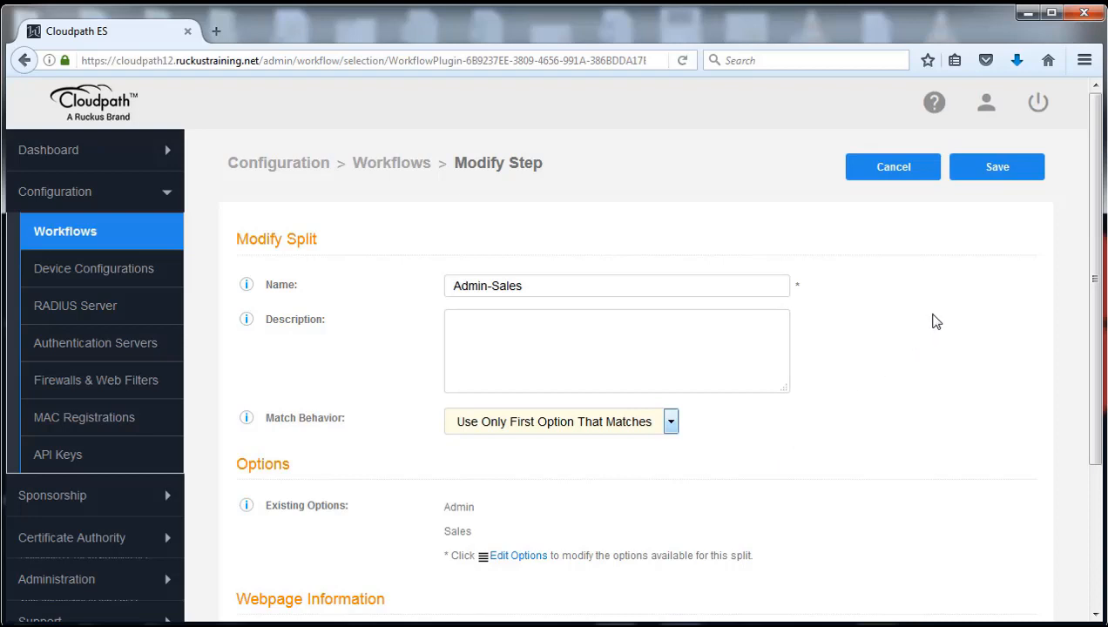
pyautogui.click(999, 174)
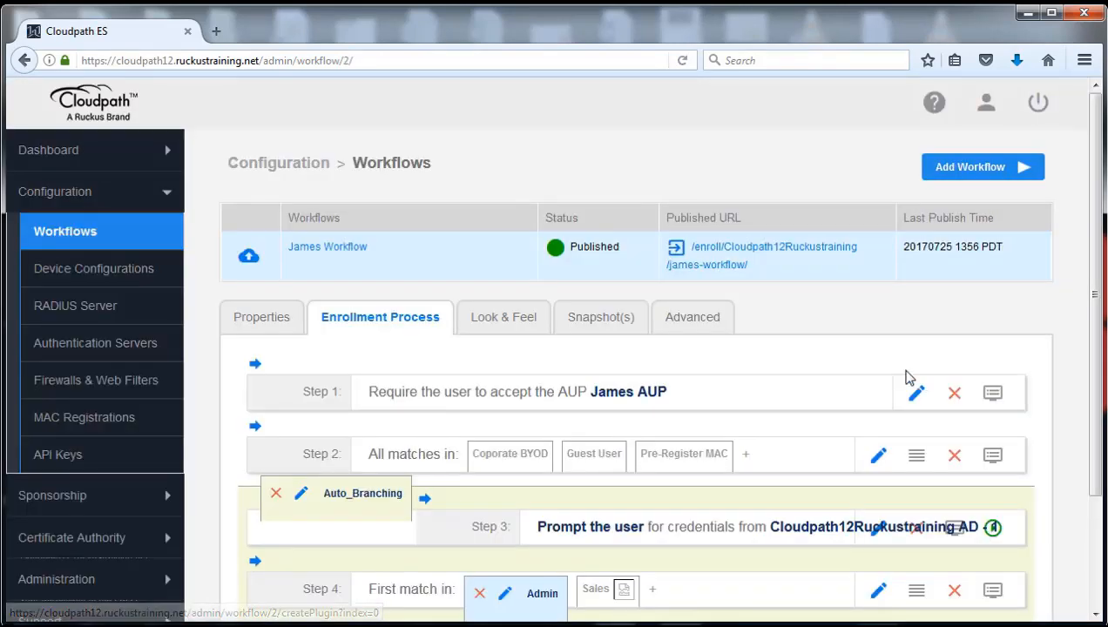
pyautogui.scroll(-3, 813, 402)
# Give the Admin option a Group Name Pattern filter of 'Cloudpath Admins' and save it.
pyautogui.moveTo(809, 409)
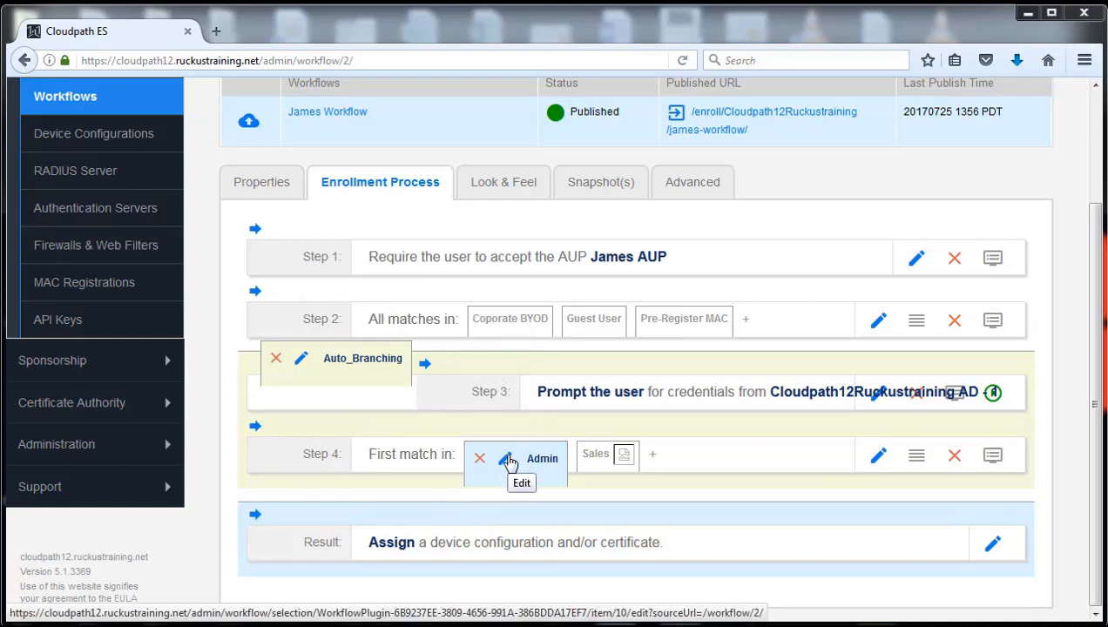
pyautogui.click(508, 461)
pyautogui.scroll(-3, 865, 338)
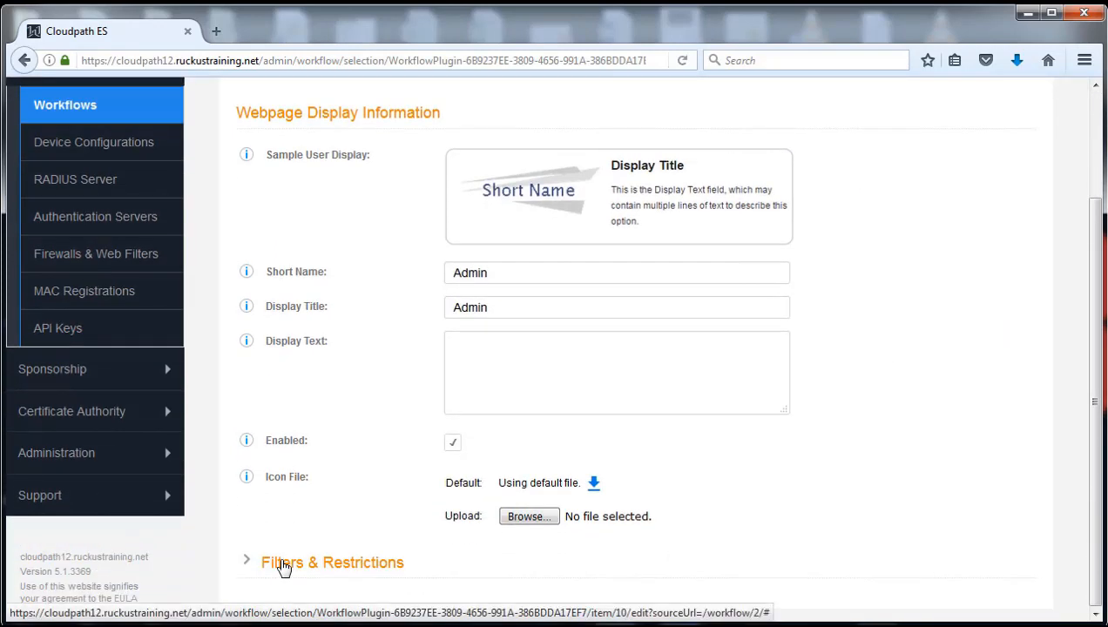
pyautogui.click(283, 564)
pyautogui.scroll(-8, 789, 400)
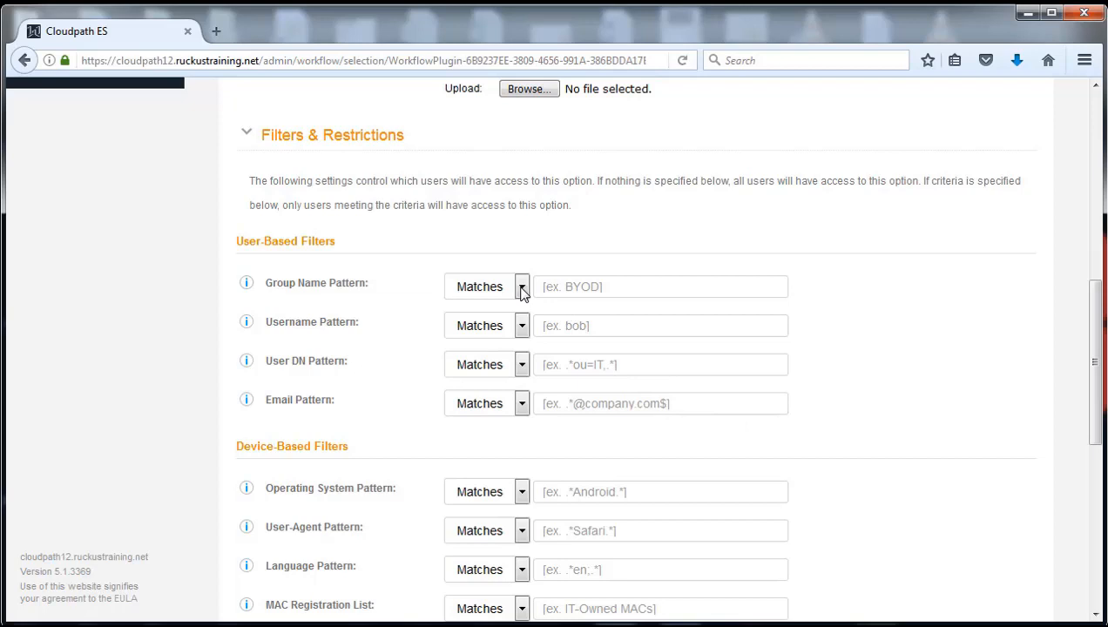
pyautogui.click(591, 286)
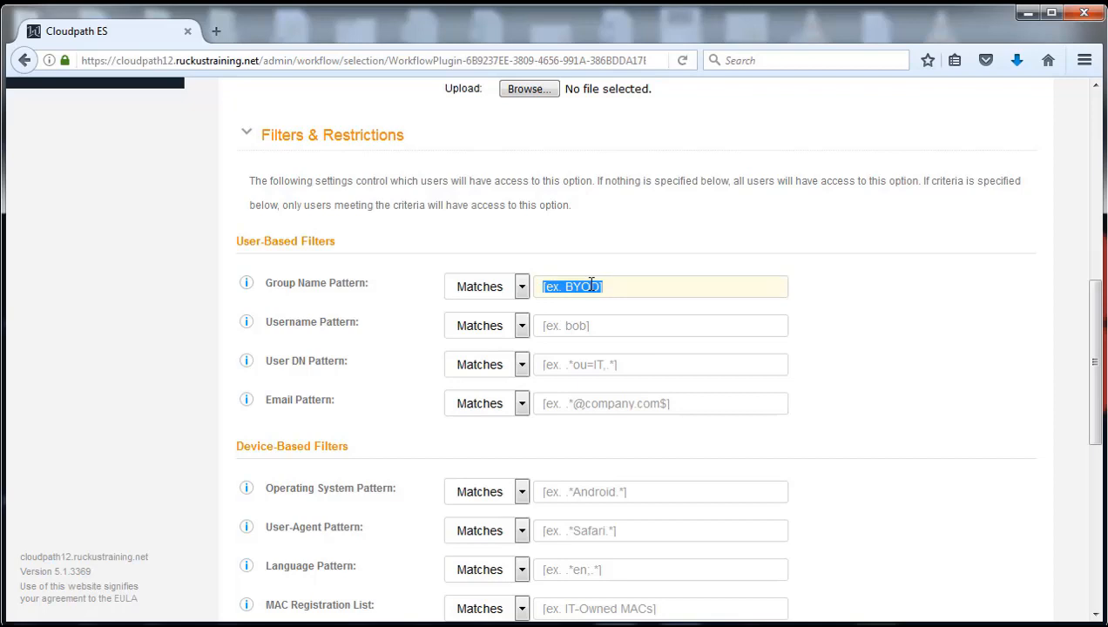
pyautogui.write('Cloudpath Admins')
pyautogui.click(826, 298)
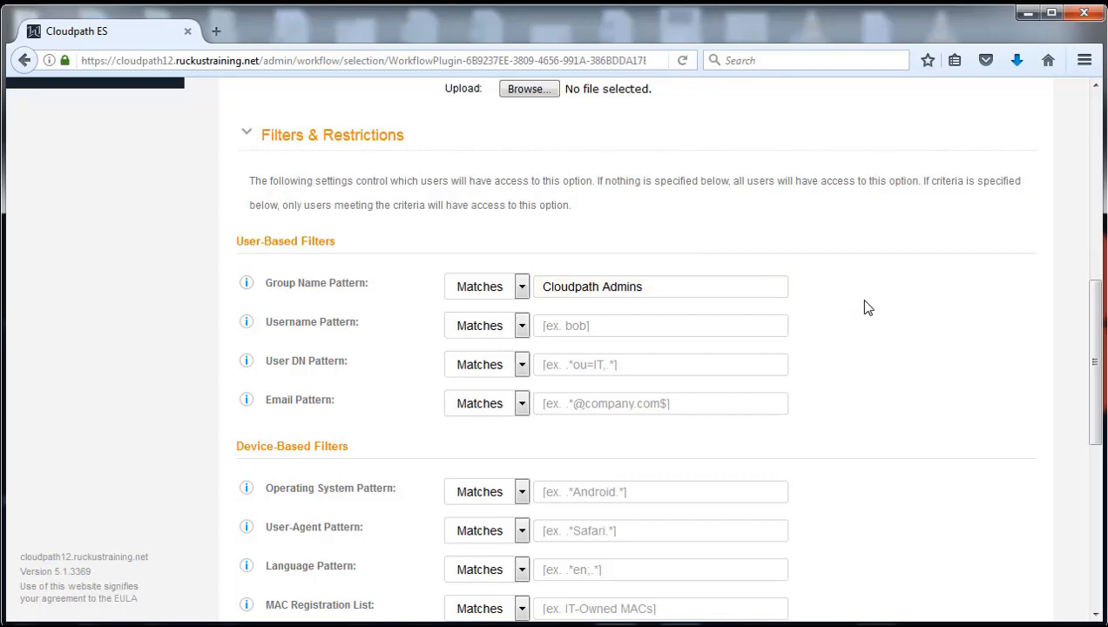
pyautogui.scroll(8, 867, 306)
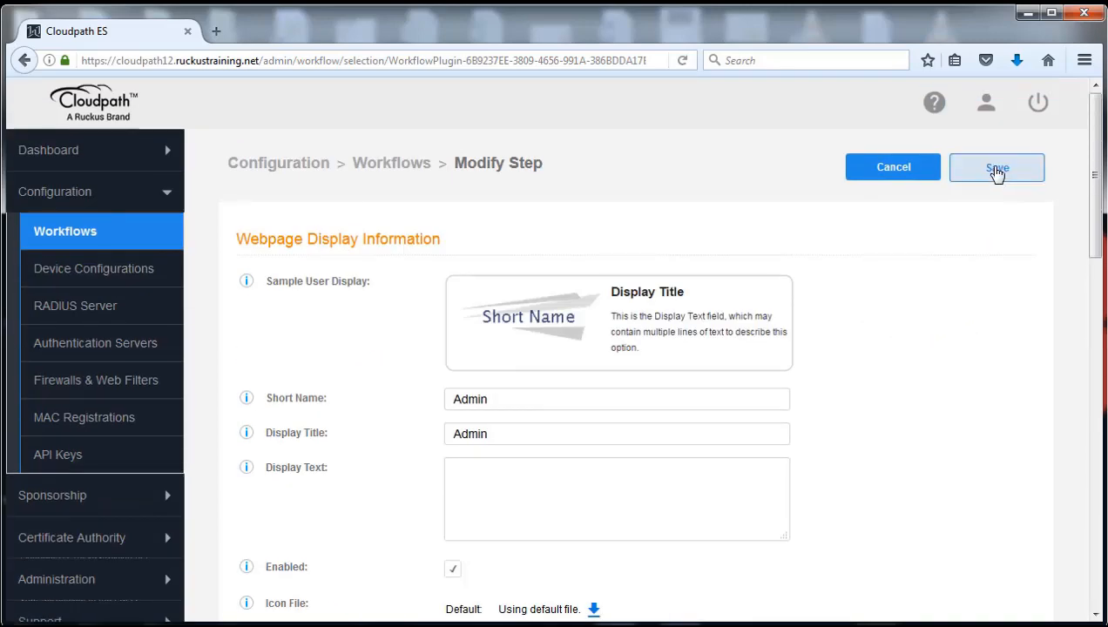
pyautogui.click(998, 171)
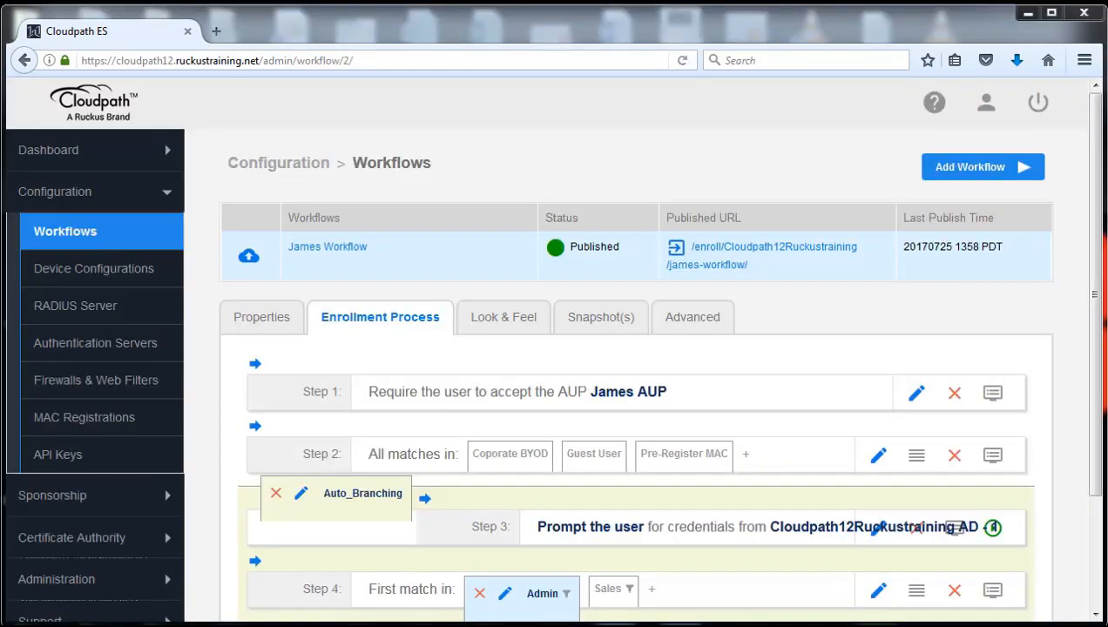
# Give the Sales option a Group Name Pattern filter for the sales team group and save it.
pyautogui.scroll(-3, 763, 549)
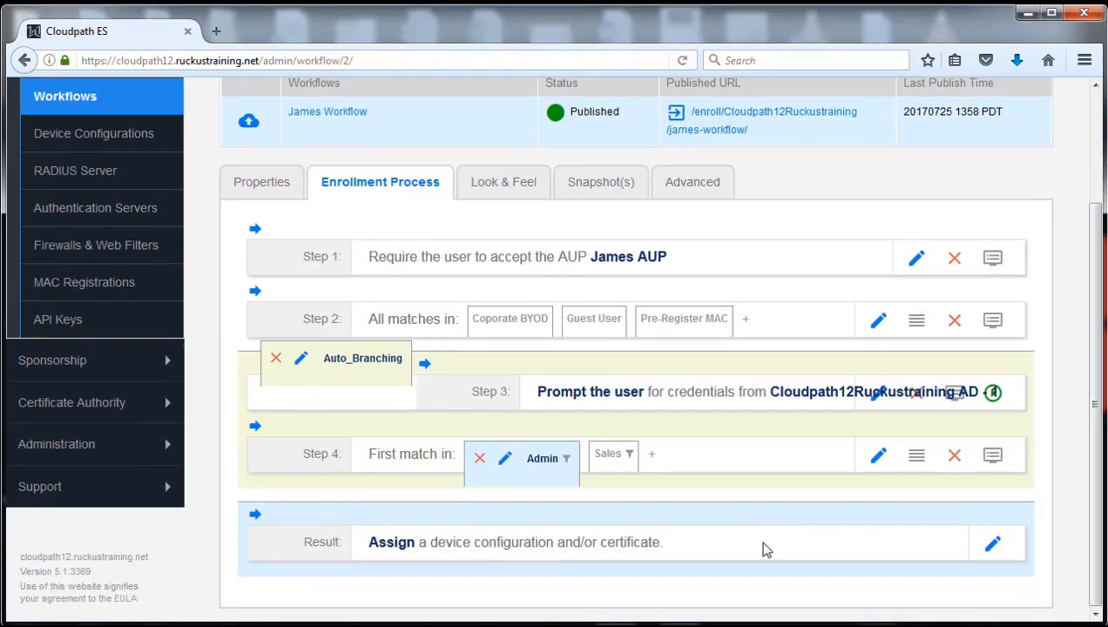
pyautogui.click(611, 459)
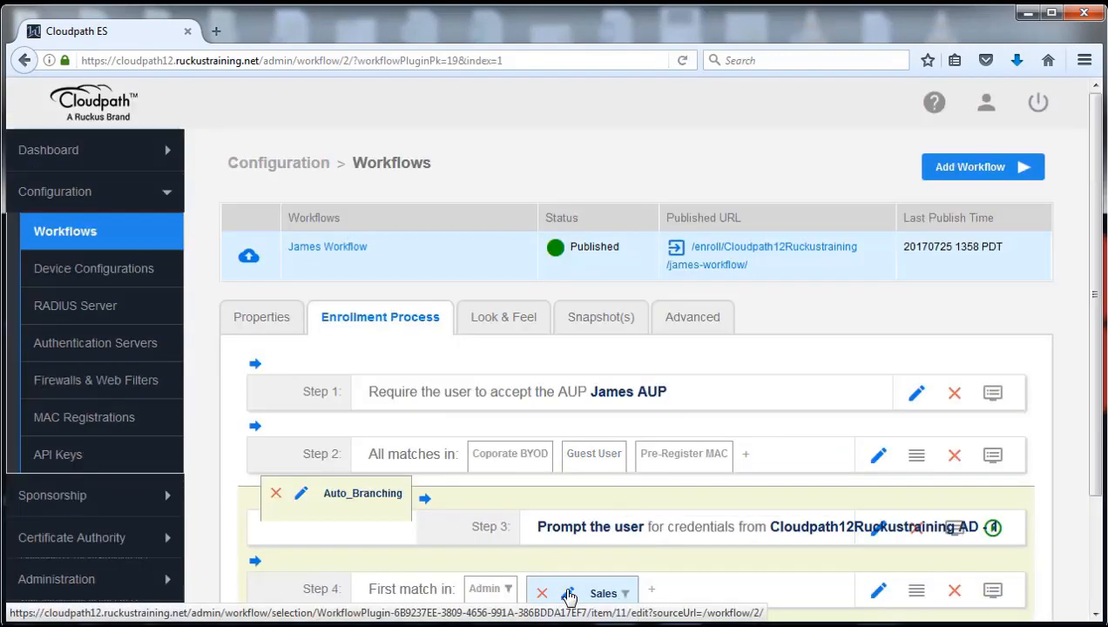
pyautogui.click(569, 597)
pyautogui.scroll(-3, 668, 440)
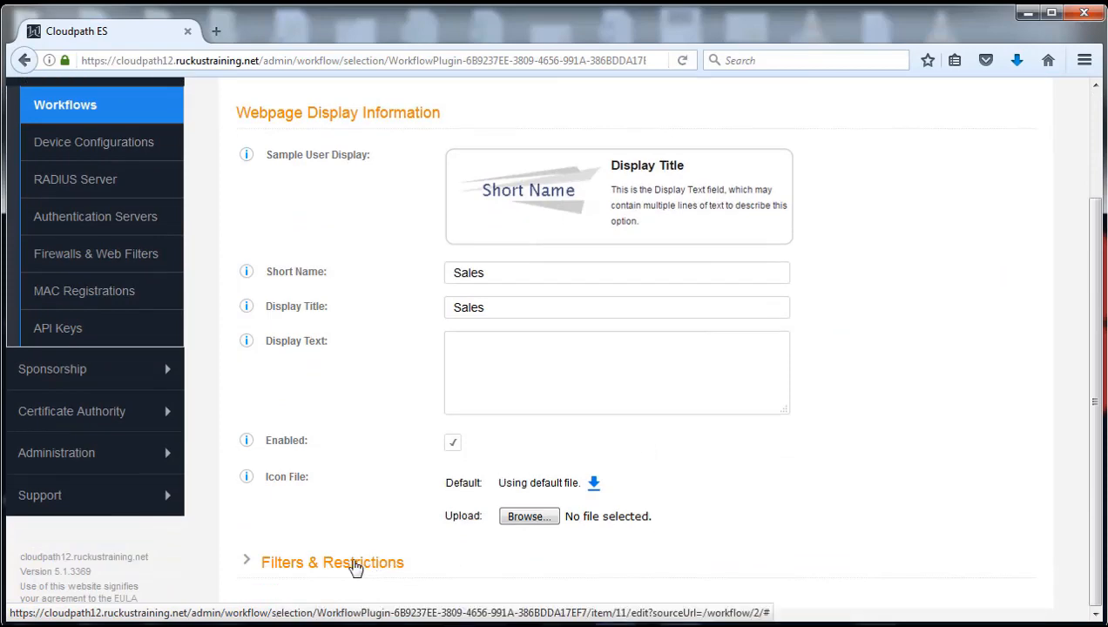
pyautogui.click(264, 570)
pyautogui.scroll(-6, 755, 471)
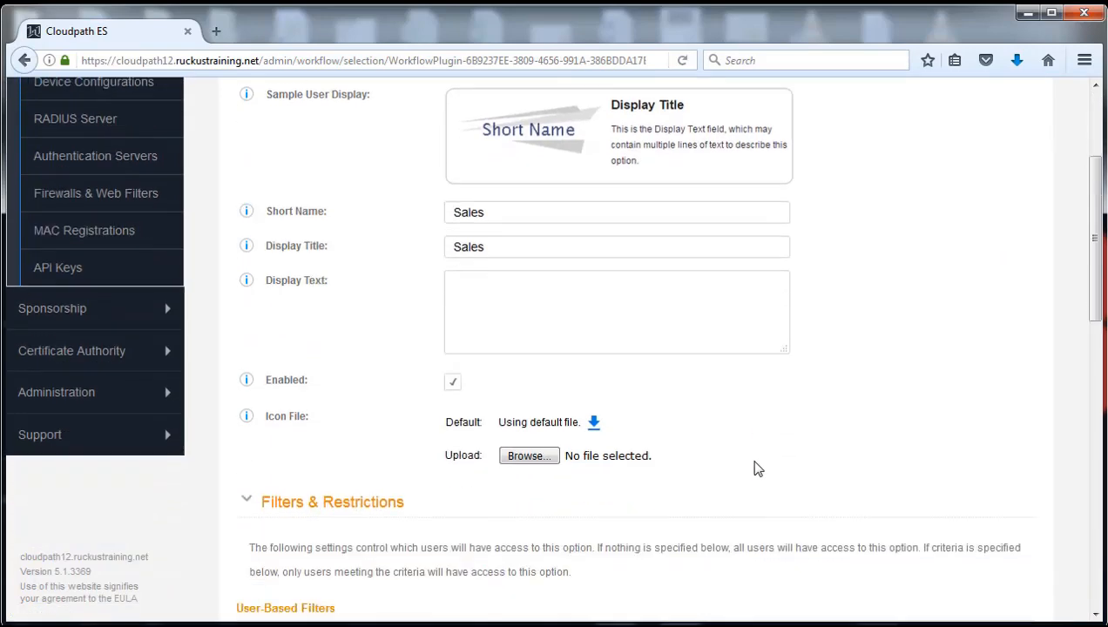
pyautogui.scroll(2, 743, 460)
pyautogui.click(633, 289)
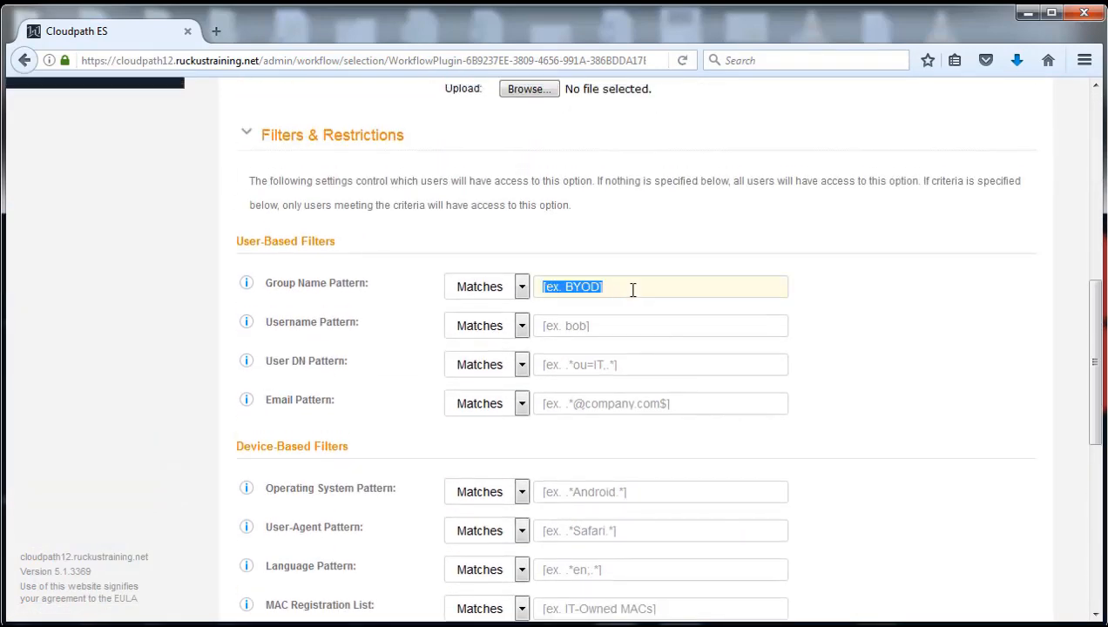
pyautogui.write('Sales Team')
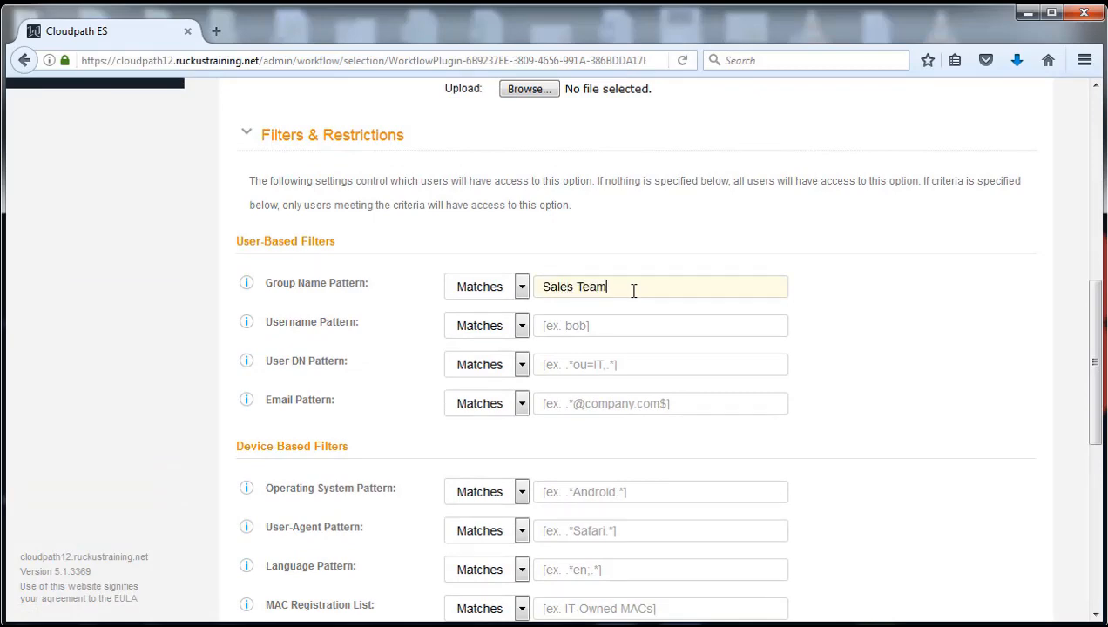
pyautogui.scroll(8, 816, 396)
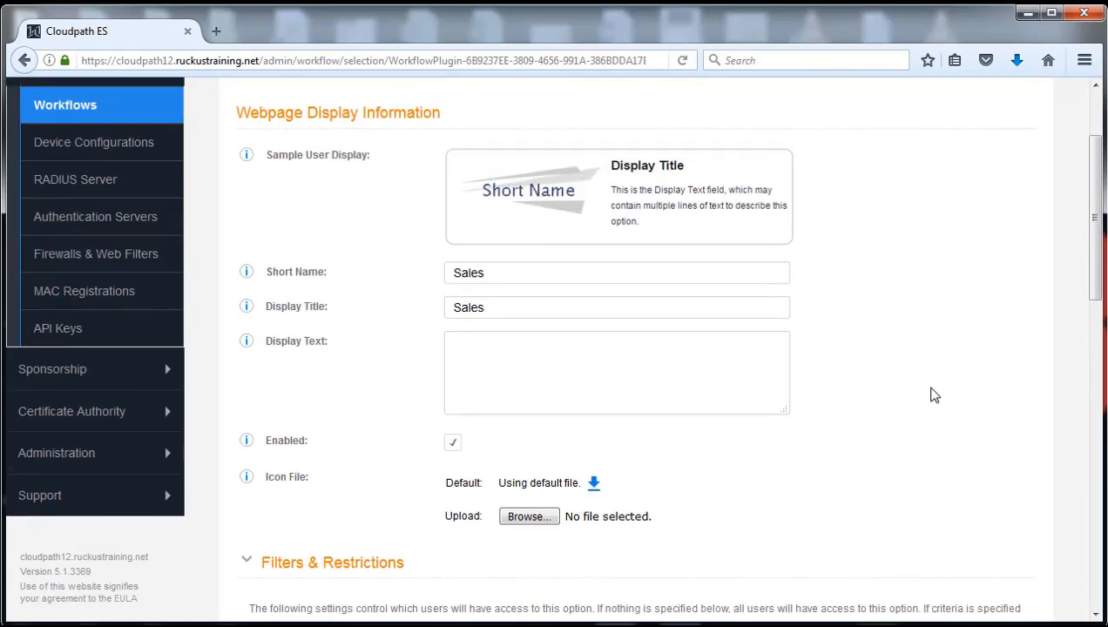
pyautogui.click(998, 170)
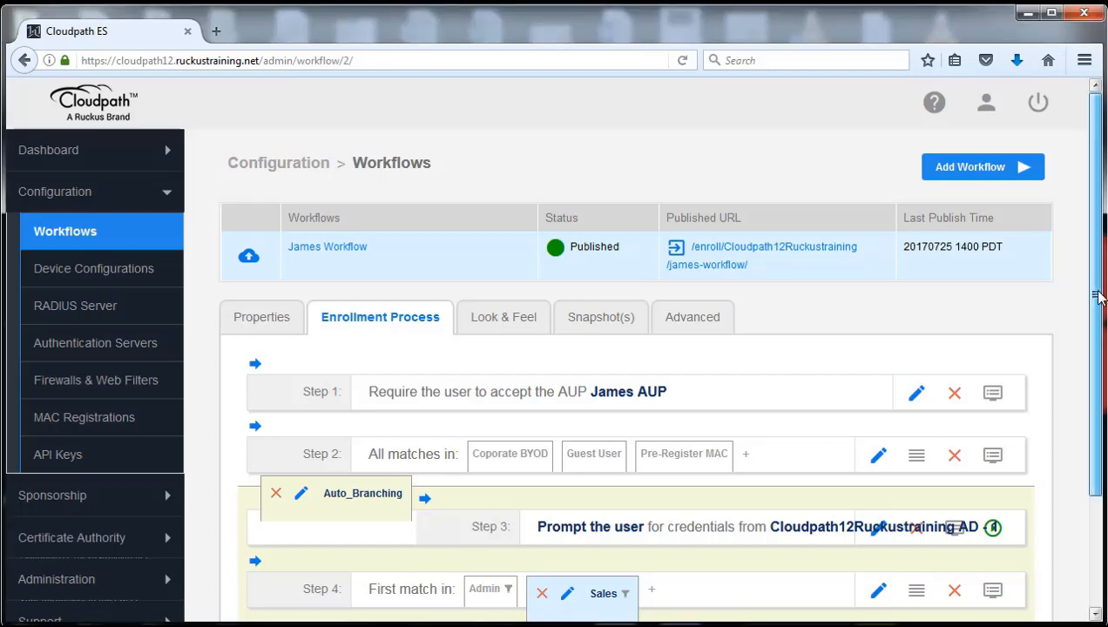
# Insert a 'Display a message' step below Step 4 in the Admin branch.
pyautogui.scroll(-3, 1105, 457)
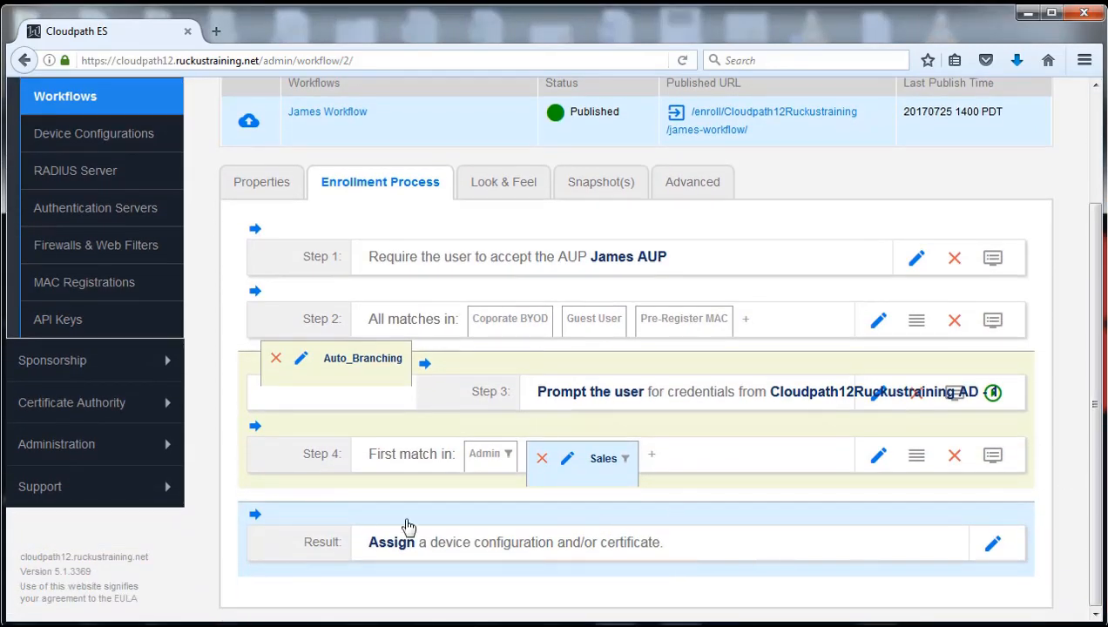
pyautogui.click(481, 453)
pyautogui.scroll(-3, 507, 512)
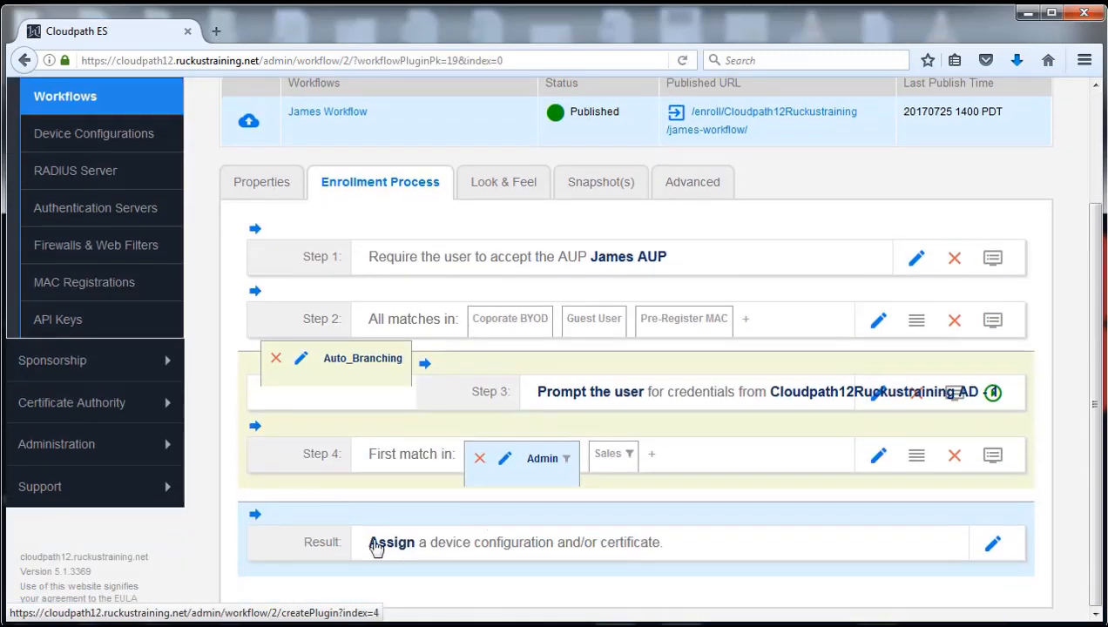
pyautogui.click(297, 516)
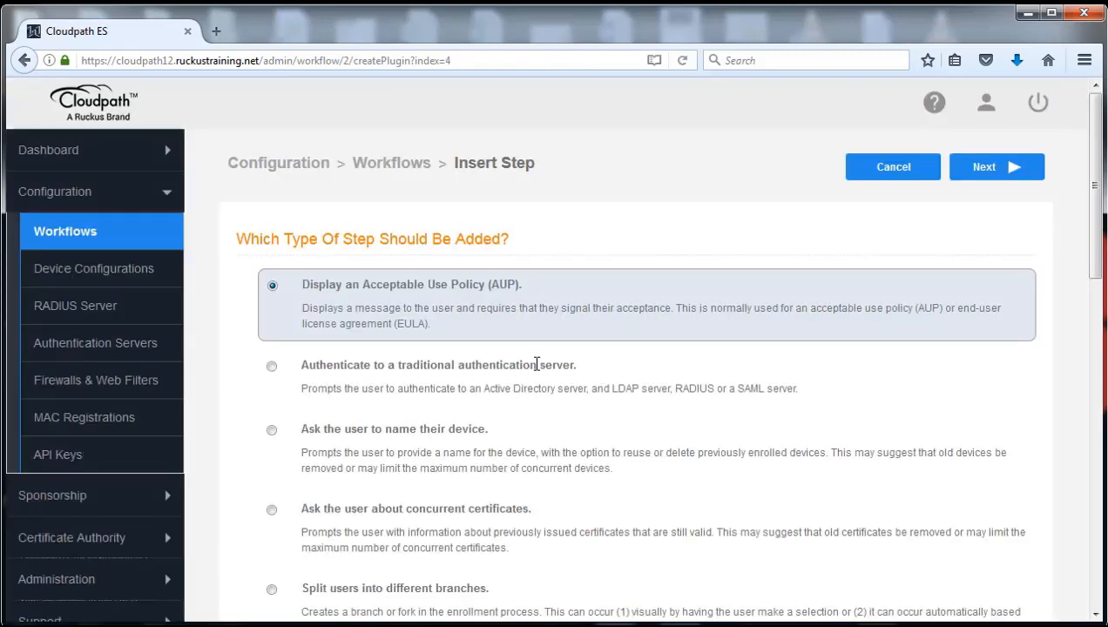
pyautogui.scroll(-7, 558, 444)
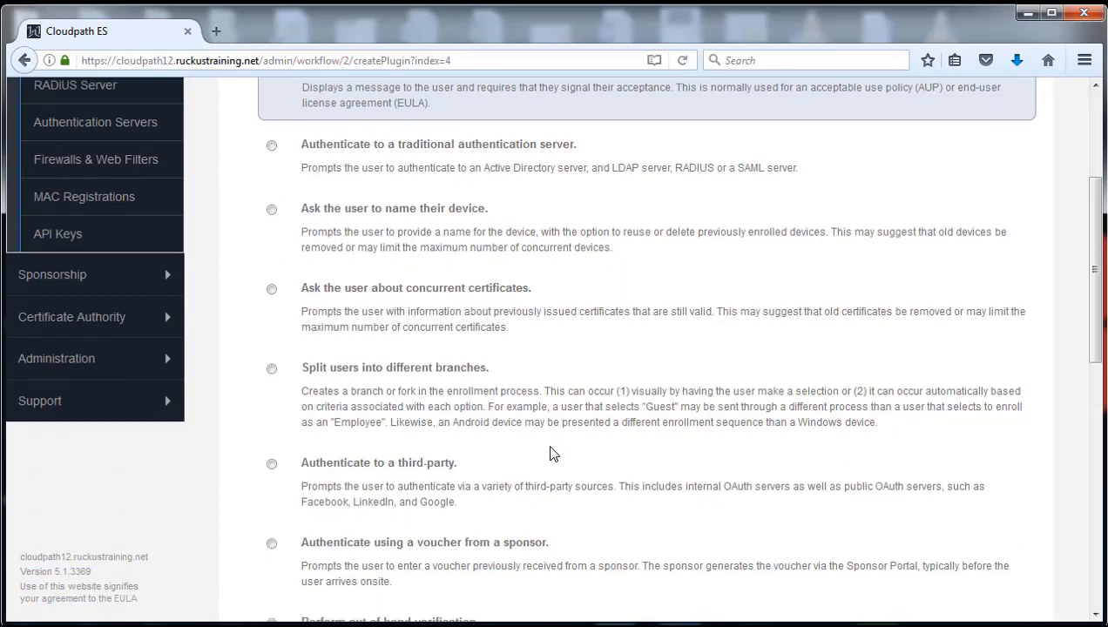
pyautogui.scroll(-2, 552, 447)
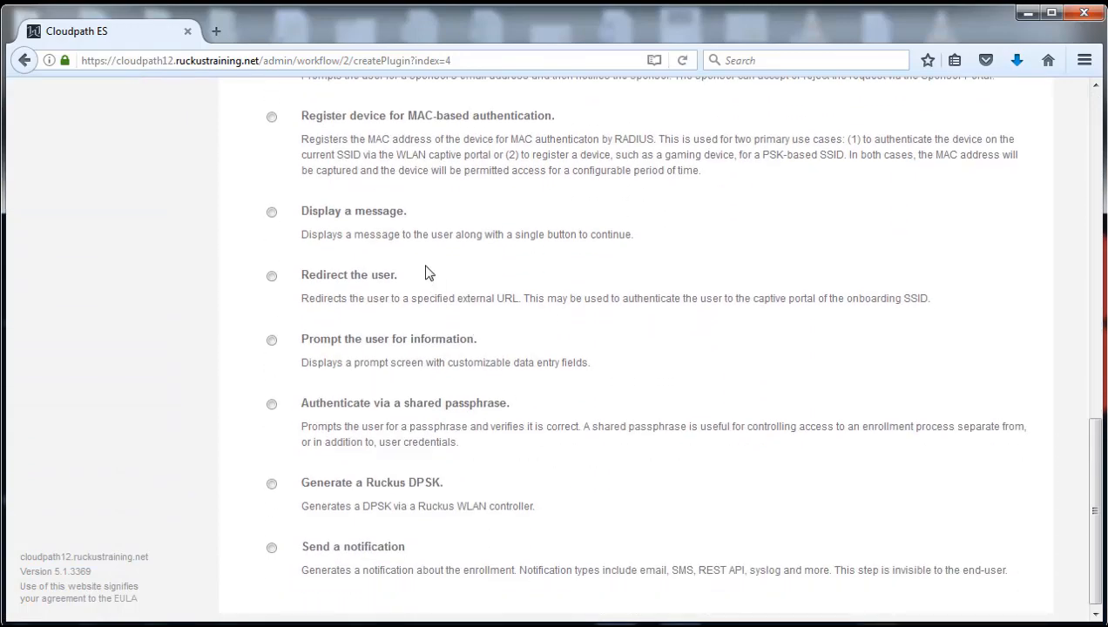
pyautogui.click(272, 213)
pyautogui.scroll(10, 718, 329)
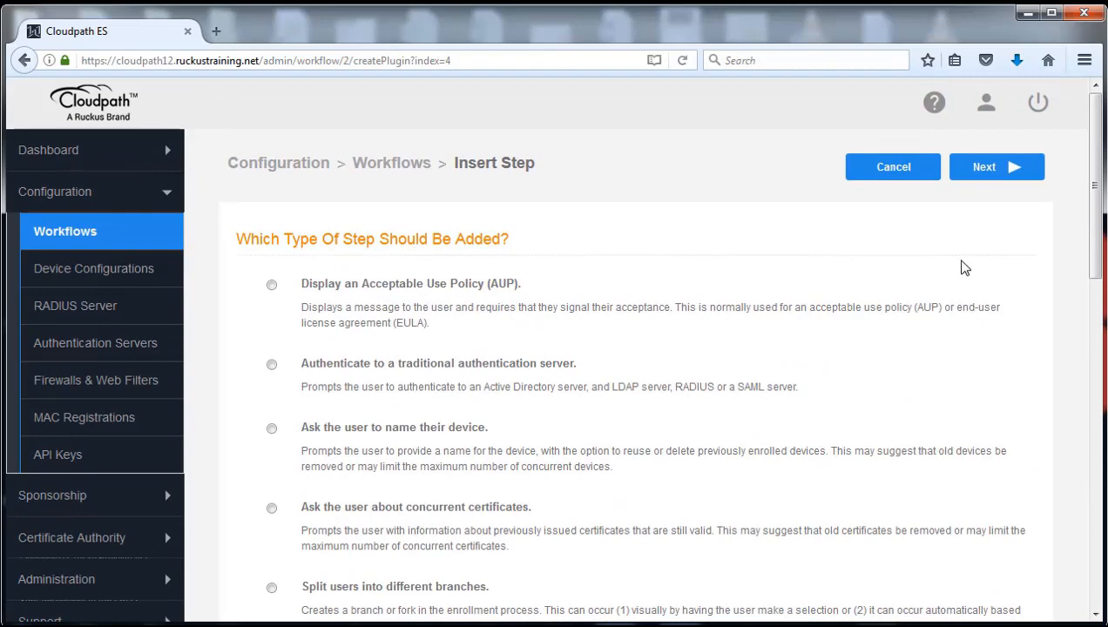
pyautogui.click(990, 179)
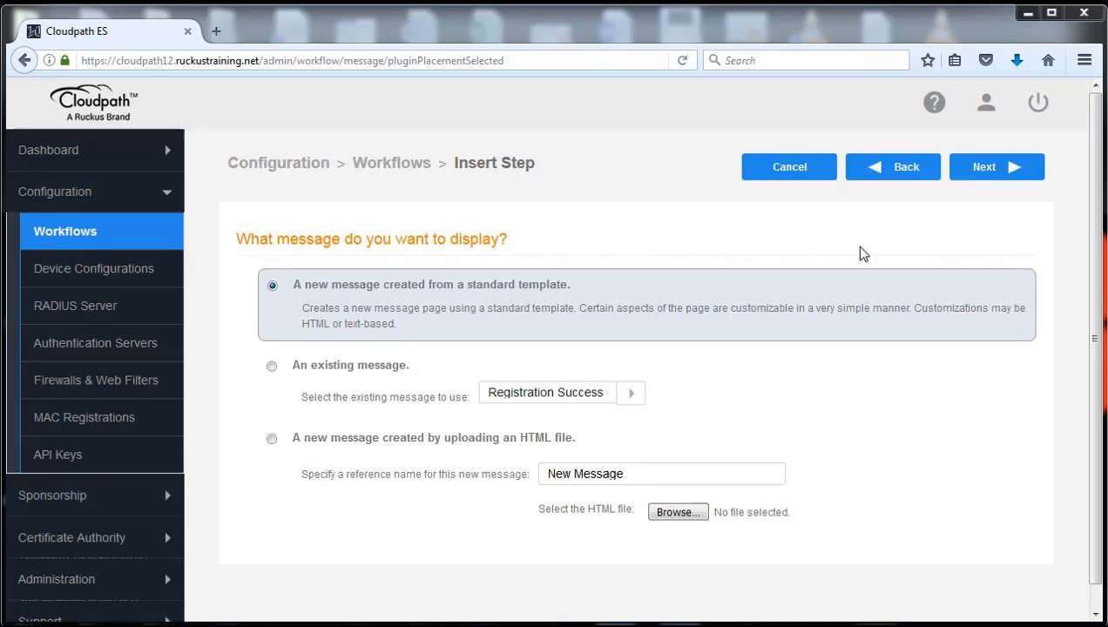
# Start a new standard-template message with reference name 'Admin Welcome'.
pyautogui.click(994, 176)
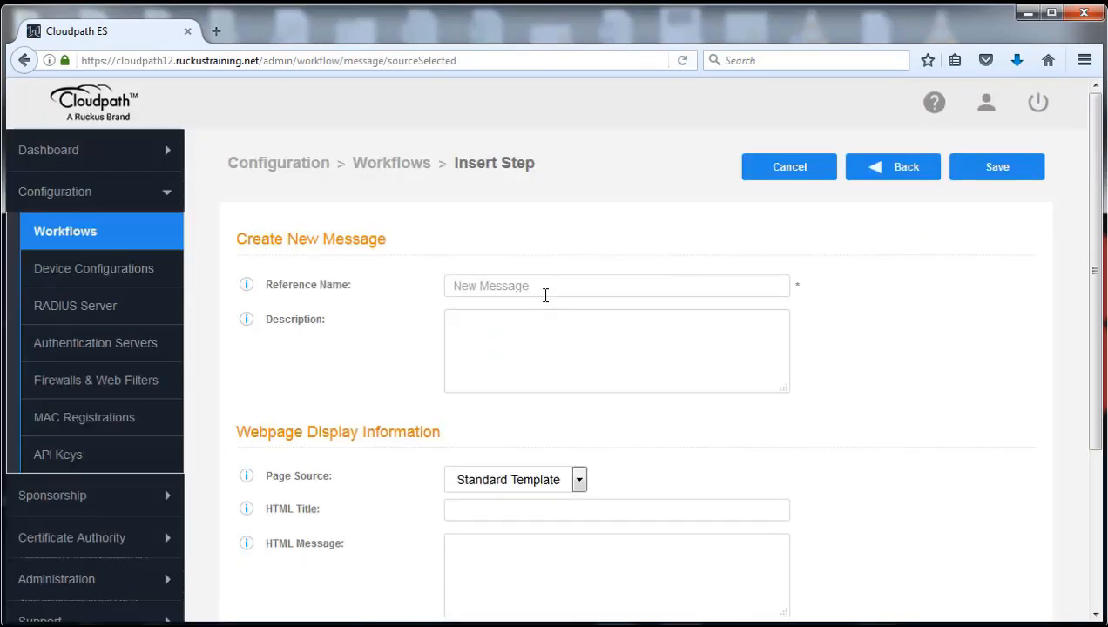
pyautogui.click(549, 285)
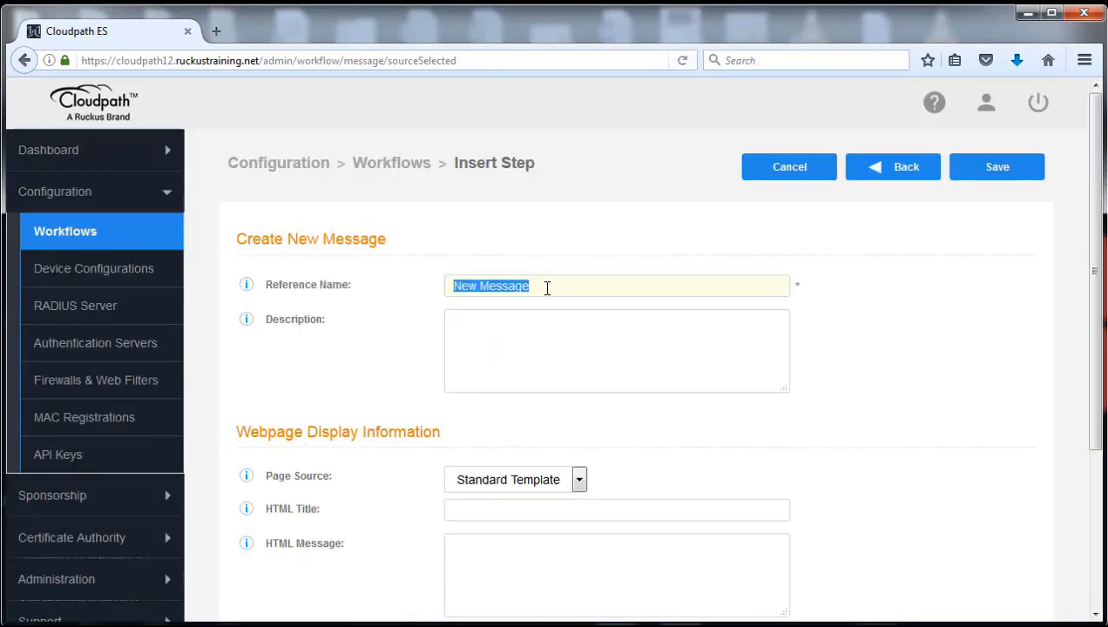
pyautogui.write('Ad')
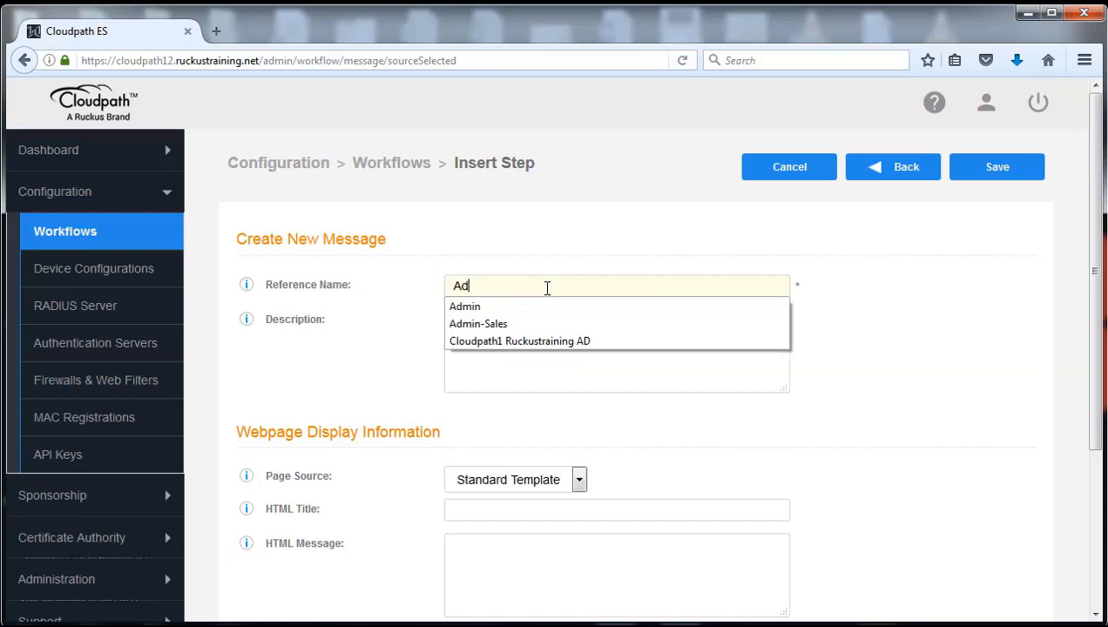
pyautogui.write('min Welc')
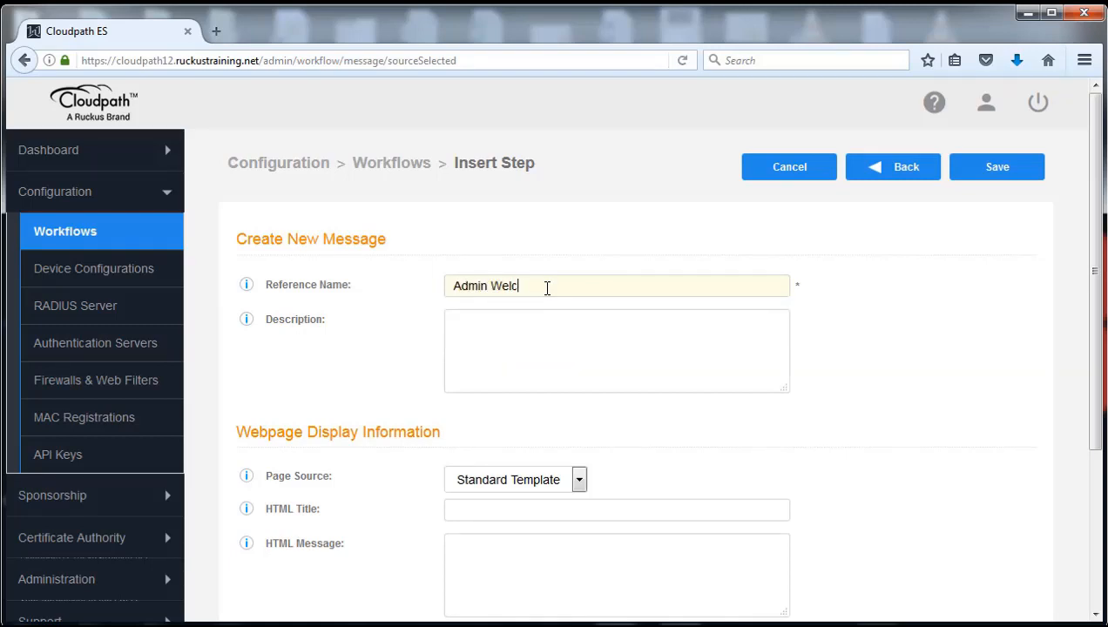
pyautogui.write('ome')
pyautogui.press('Tab')
pyautogui.press('Tab')
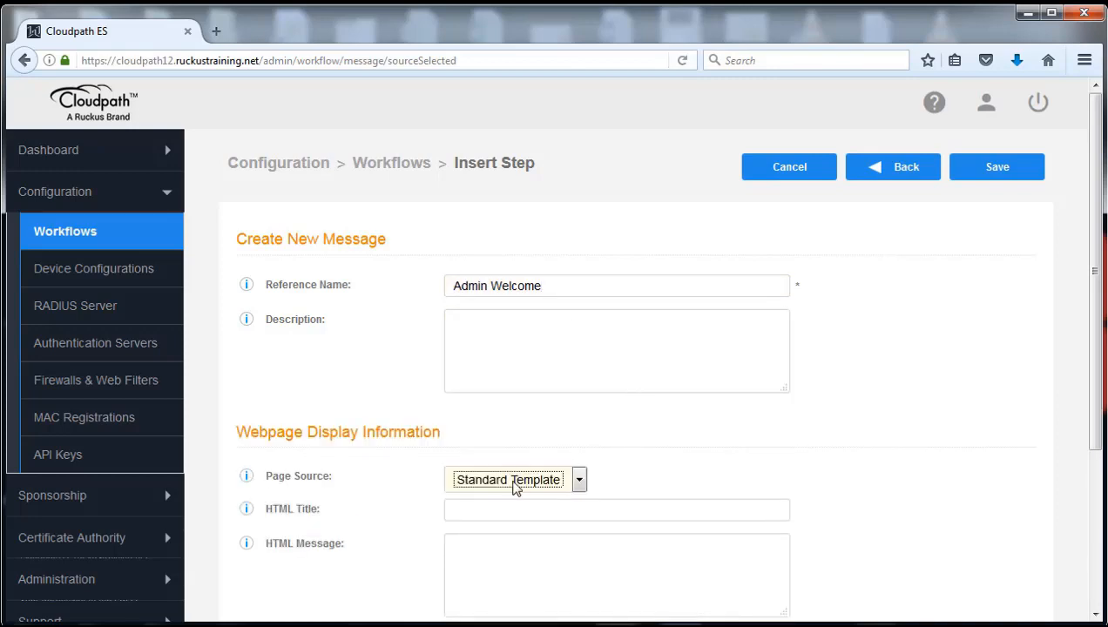
# Set the HTML title to 'Admin Welcome' and the message to 'Hello Administrators'.
pyautogui.click(493, 511)
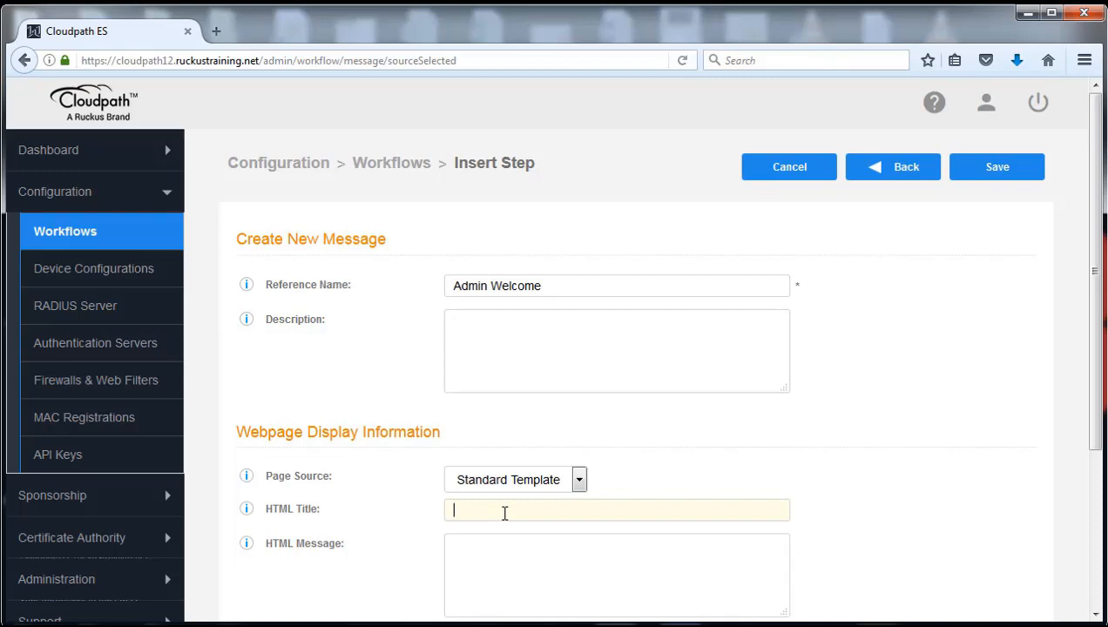
pyautogui.write('Admin')
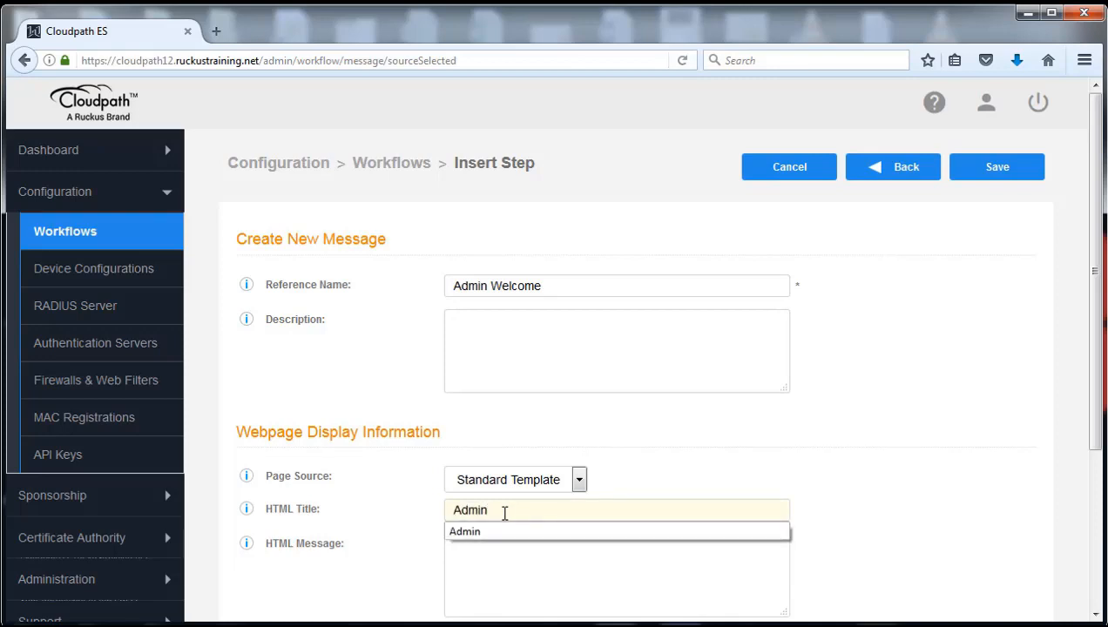
pyautogui.write(' Welcome')
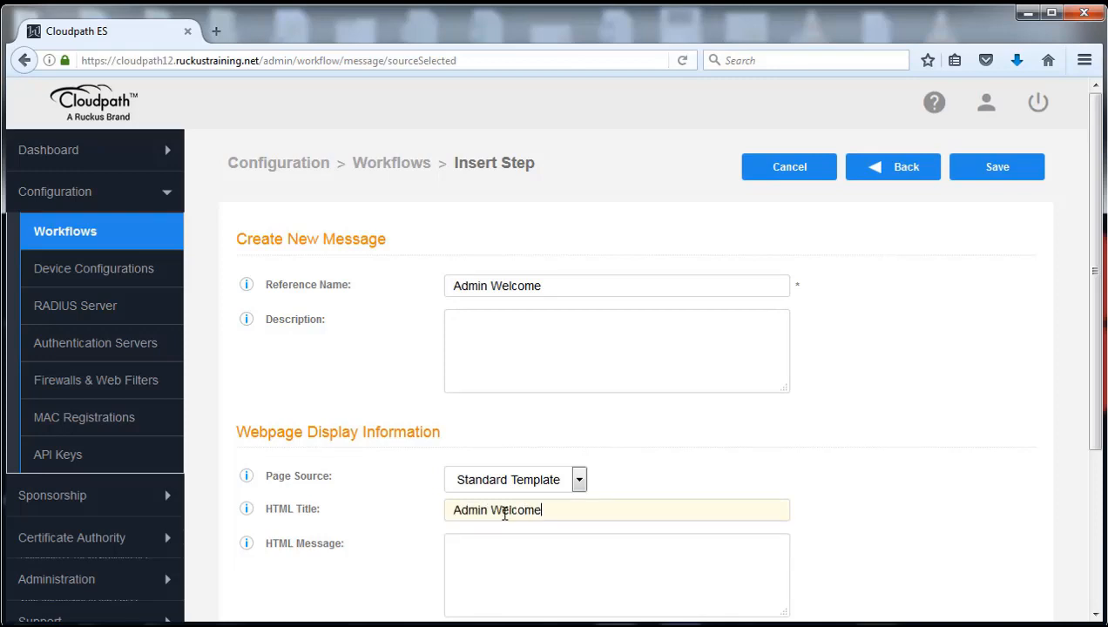
pyautogui.click(540, 553)
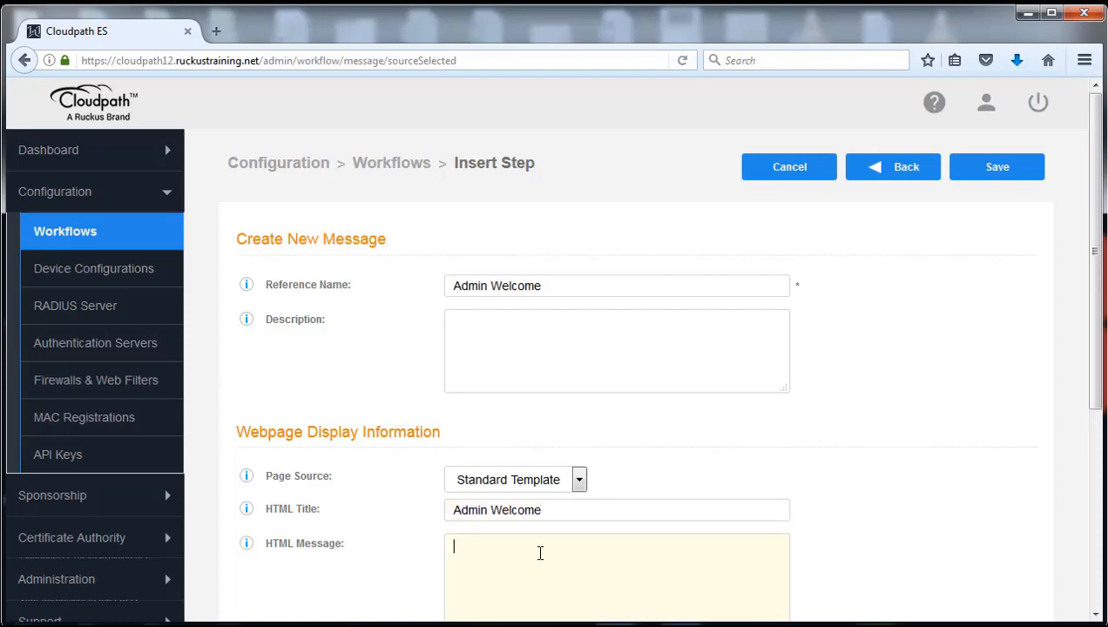
pyautogui.write('Hellow')
pyautogui.click(838, 466)
# Turn off the Continue and Back buttons, enable Kill Session, and save the message.
pyautogui.scroll(-3, 845, 465)
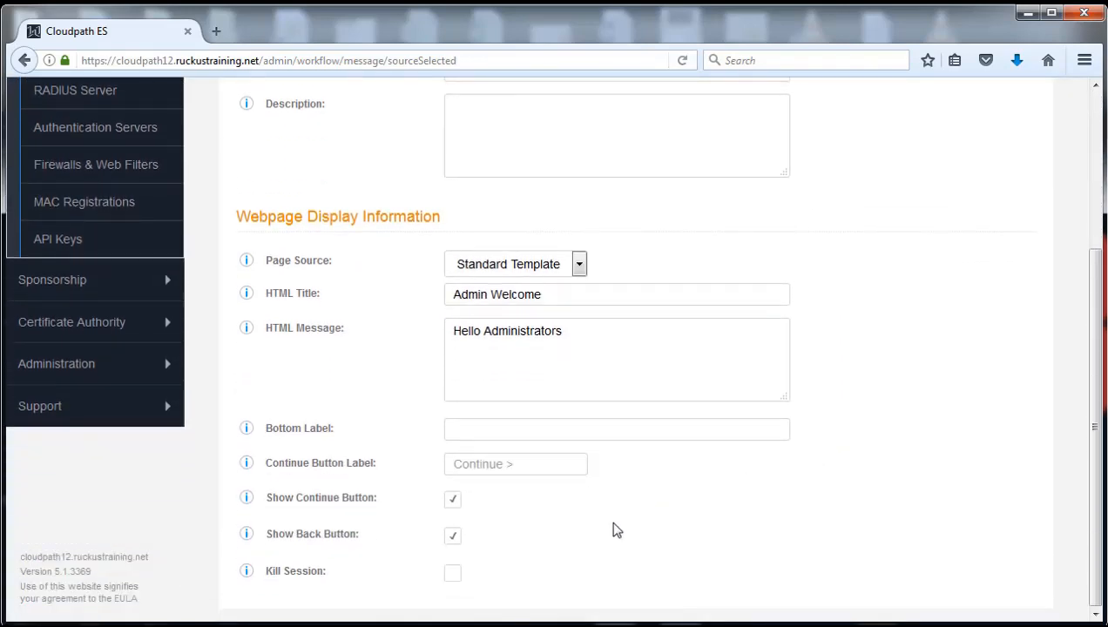
pyautogui.click(453, 501)
pyautogui.click(453, 540)
pyautogui.click(453, 574)
pyautogui.moveTo(1095, 385); pyautogui.dragTo(1083, 322)
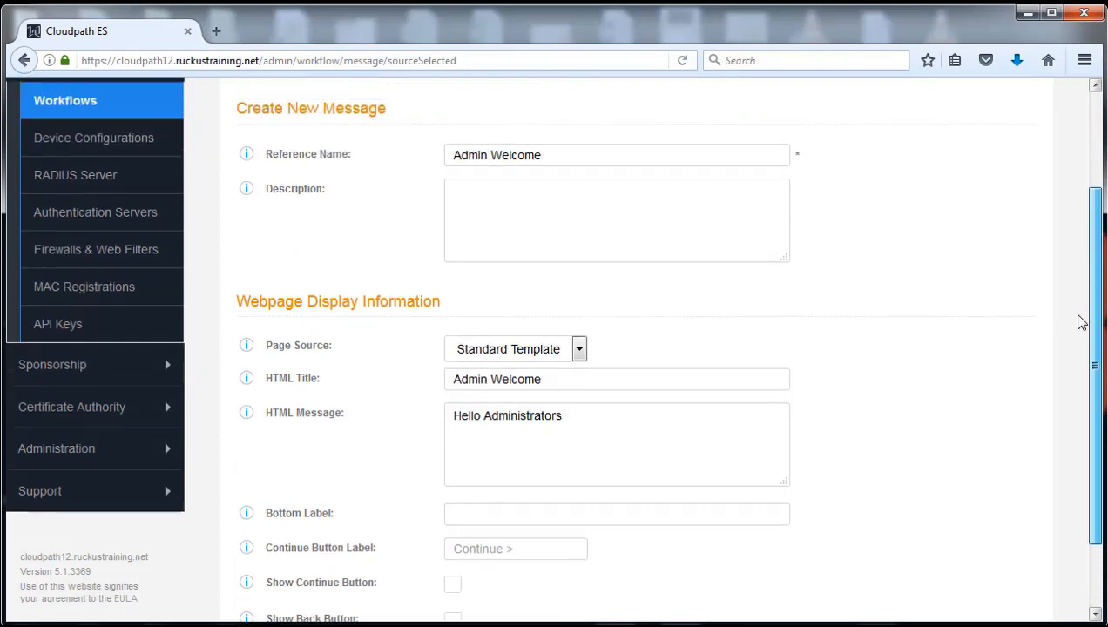
pyautogui.scroll(3, 1083, 322)
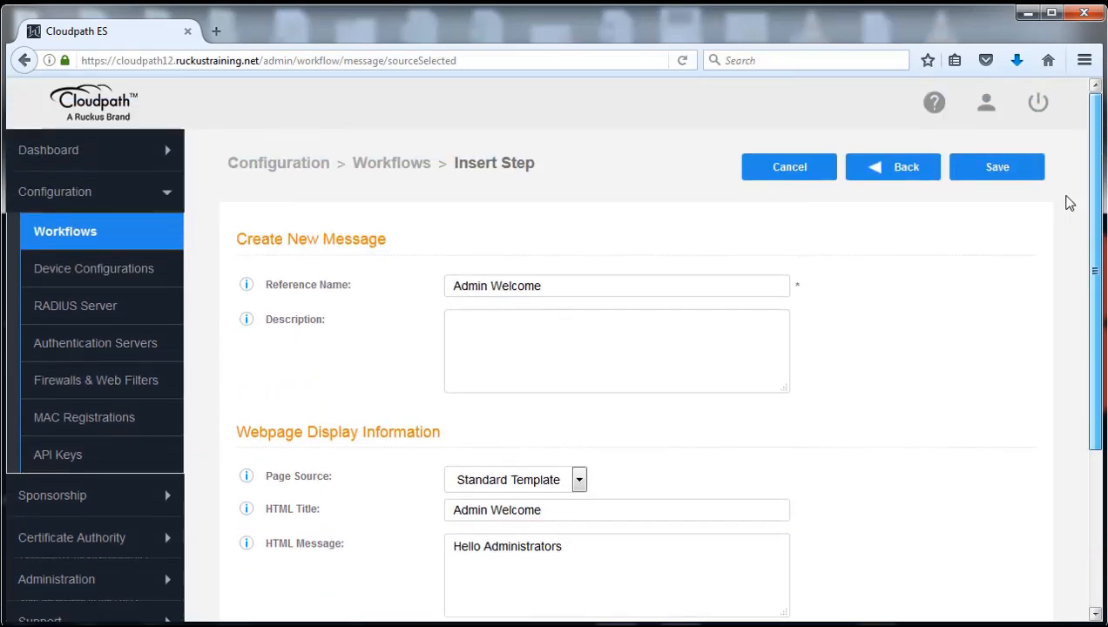
pyautogui.click(1000, 170)
# Insert a 'Display a message' step above Result in Step 4's Sales branch.
pyautogui.scroll(-2, 898, 462)
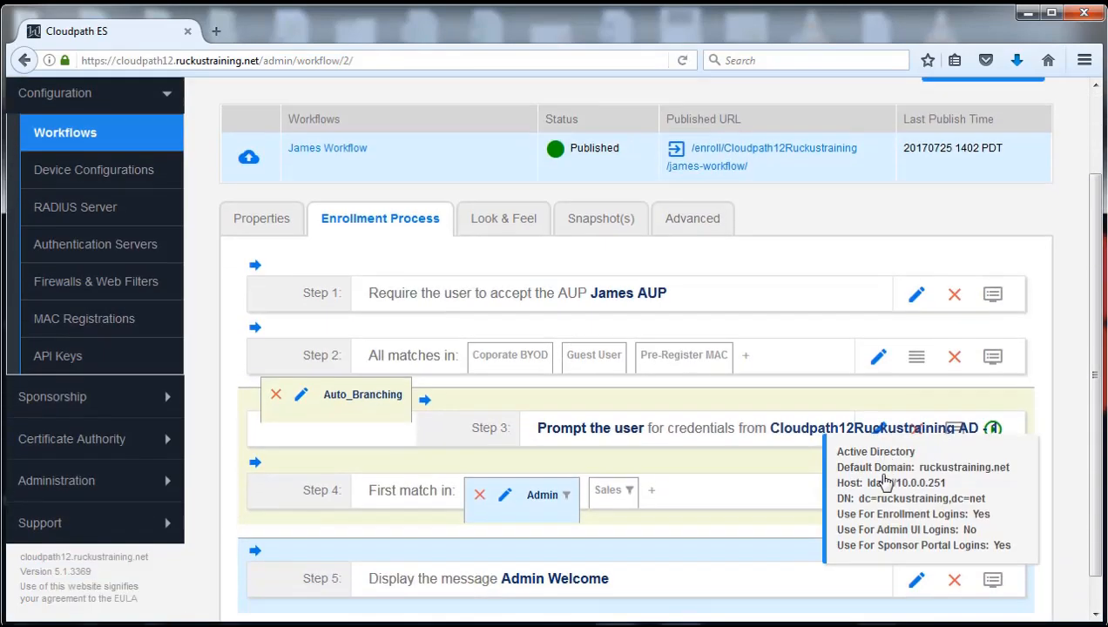
pyautogui.scroll(-1, 886, 484)
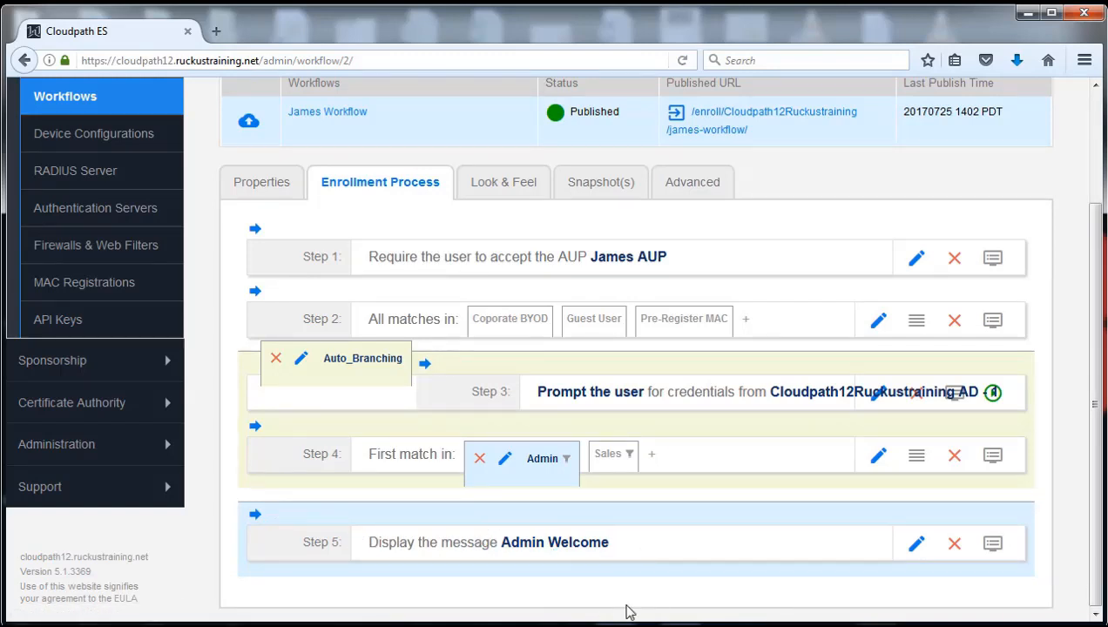
pyautogui.click(610, 455)
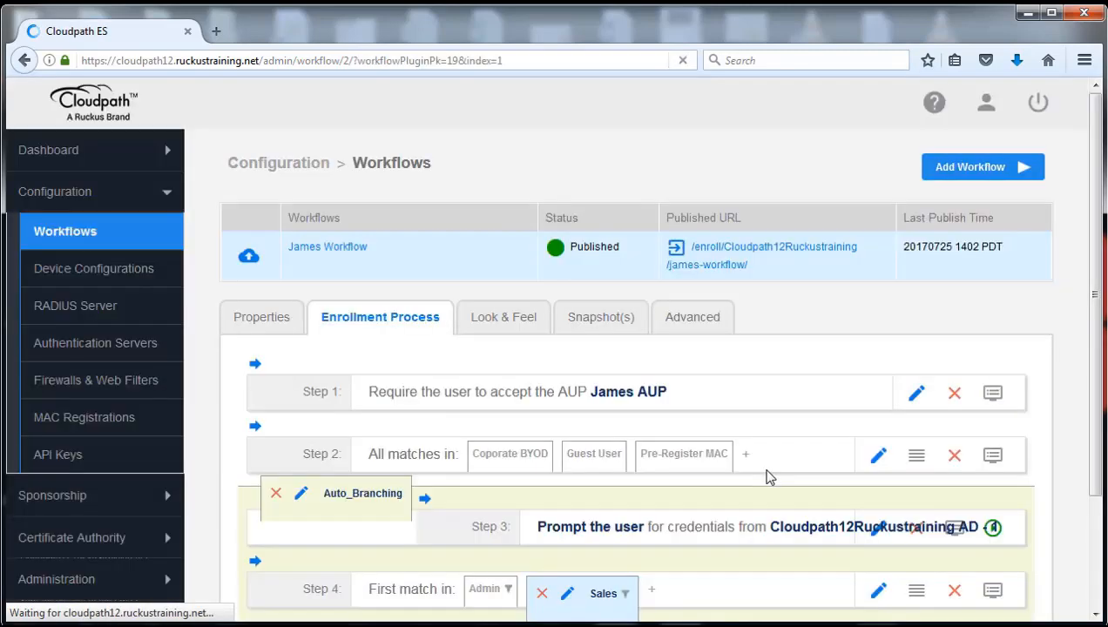
pyautogui.scroll(-3, 694, 594)
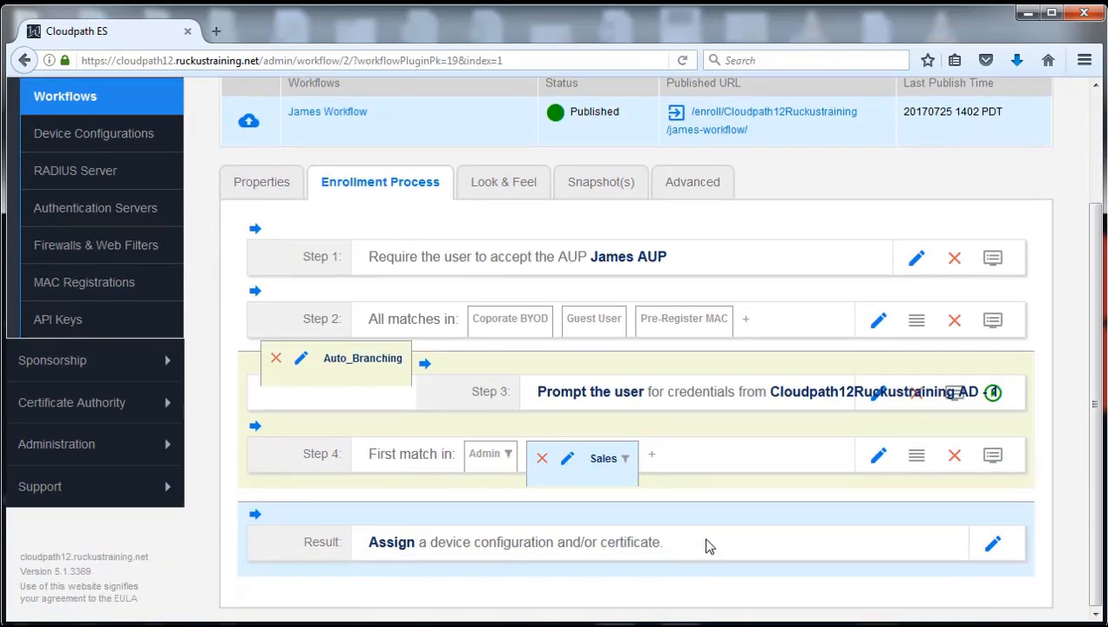
pyautogui.click(307, 513)
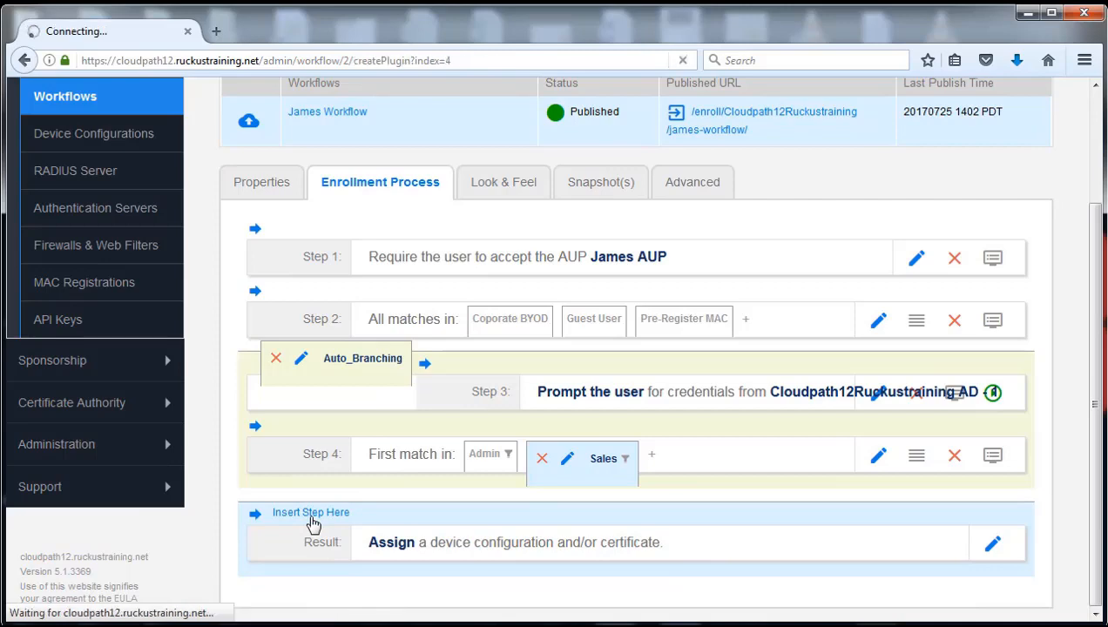
pyautogui.scroll(-5, 521, 470)
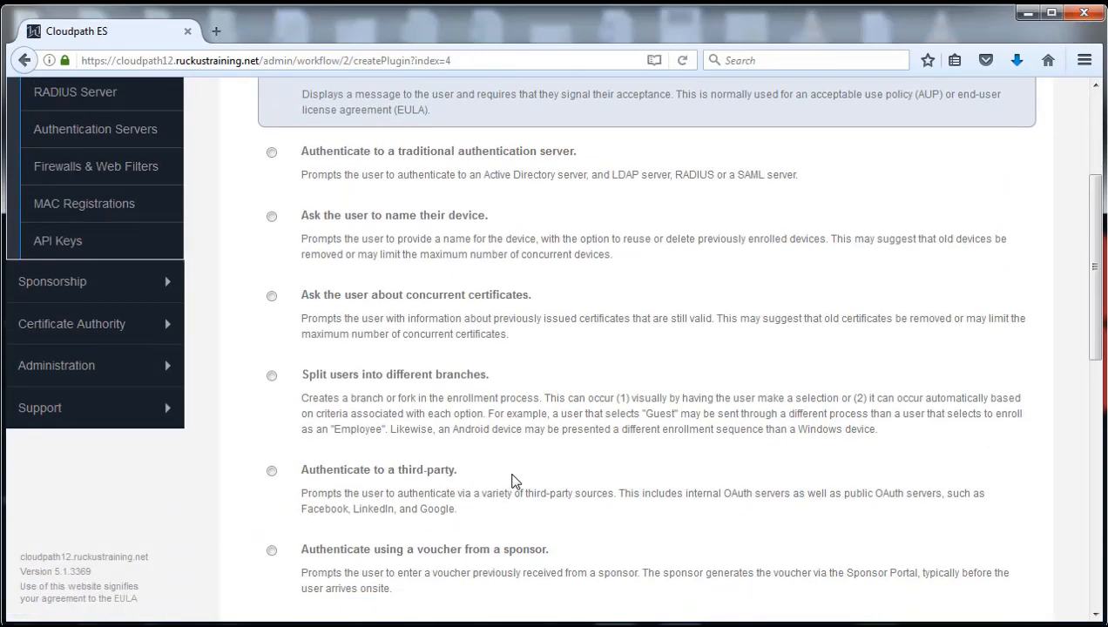
pyautogui.scroll(-2, 512, 483)
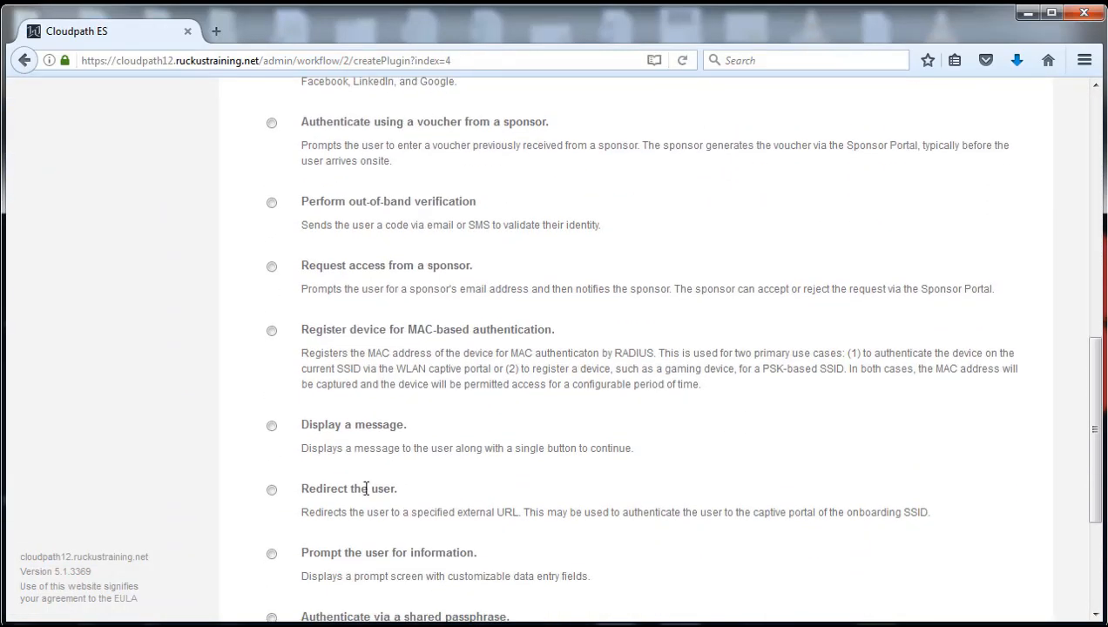
pyautogui.click(272, 425)
pyautogui.scroll(7, 800, 427)
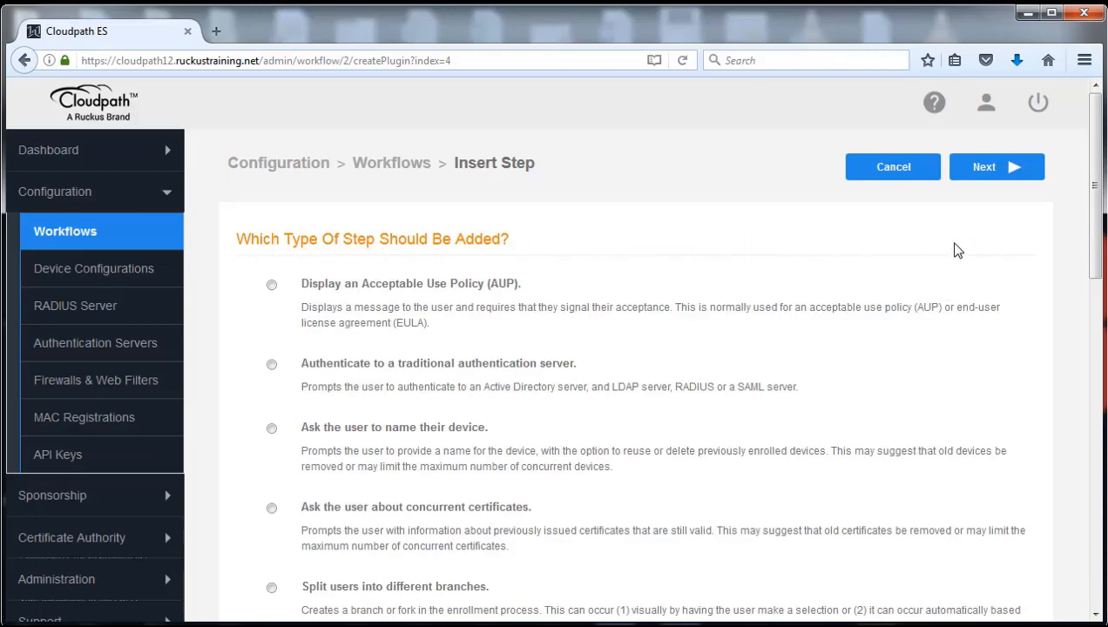
pyautogui.click(954, 175)
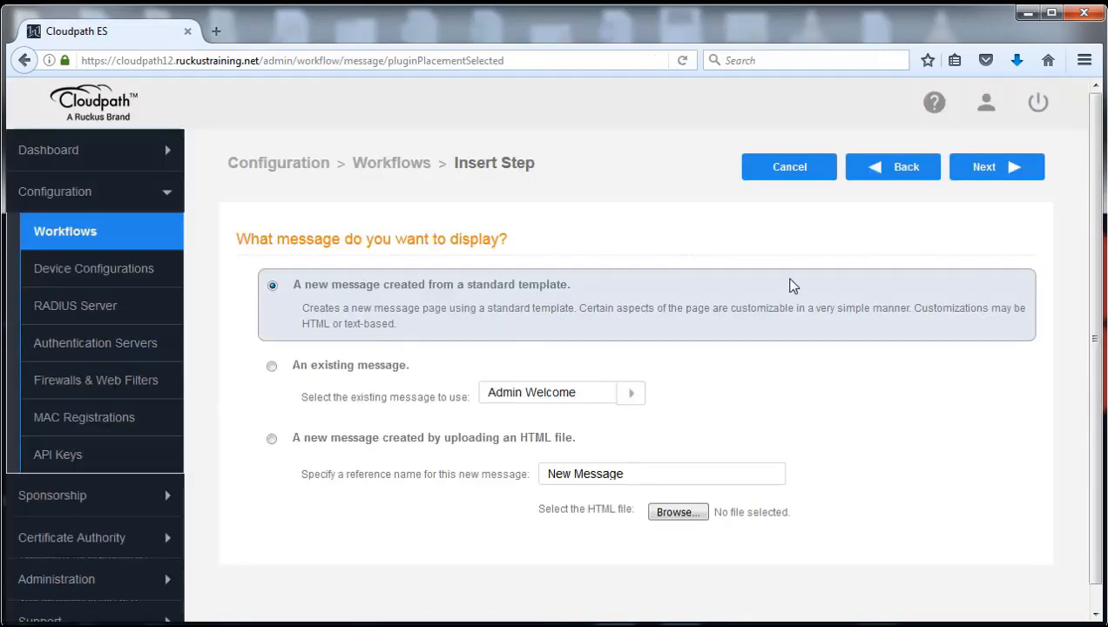
# Start a new standard-template message with reference name 'Sales Team'.
pyautogui.click(990, 171)
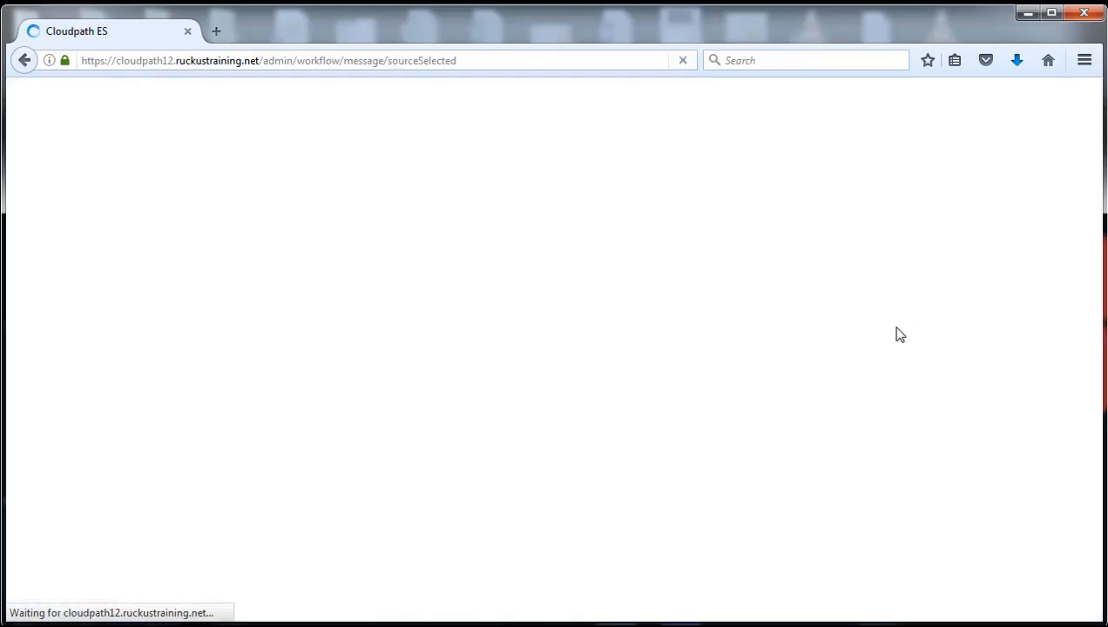
pyautogui.click(610, 287)
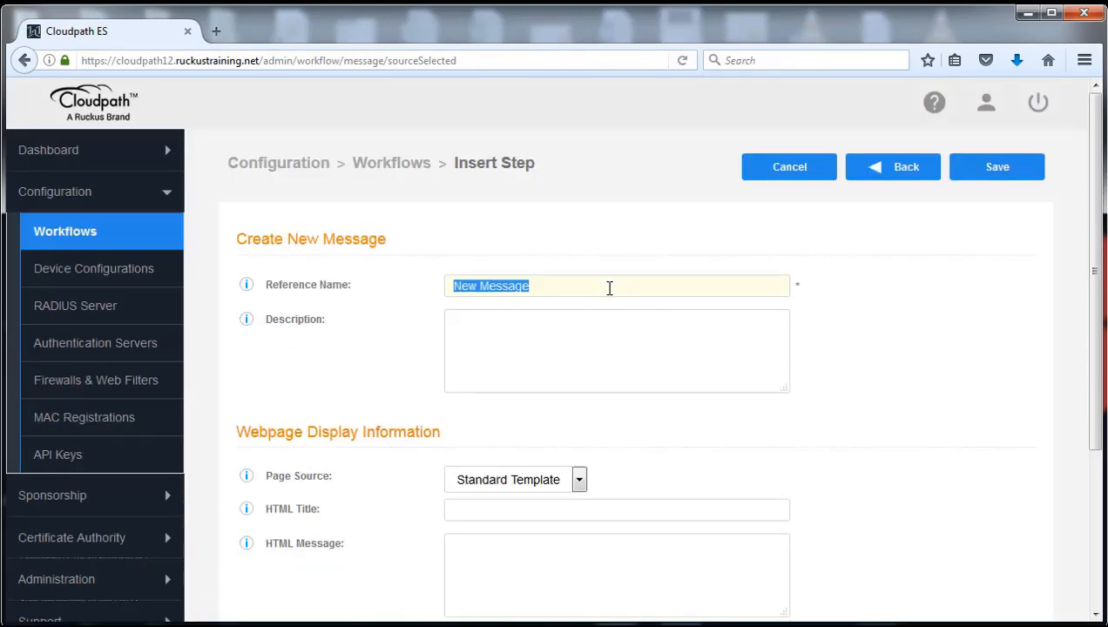
pyautogui.write('S')
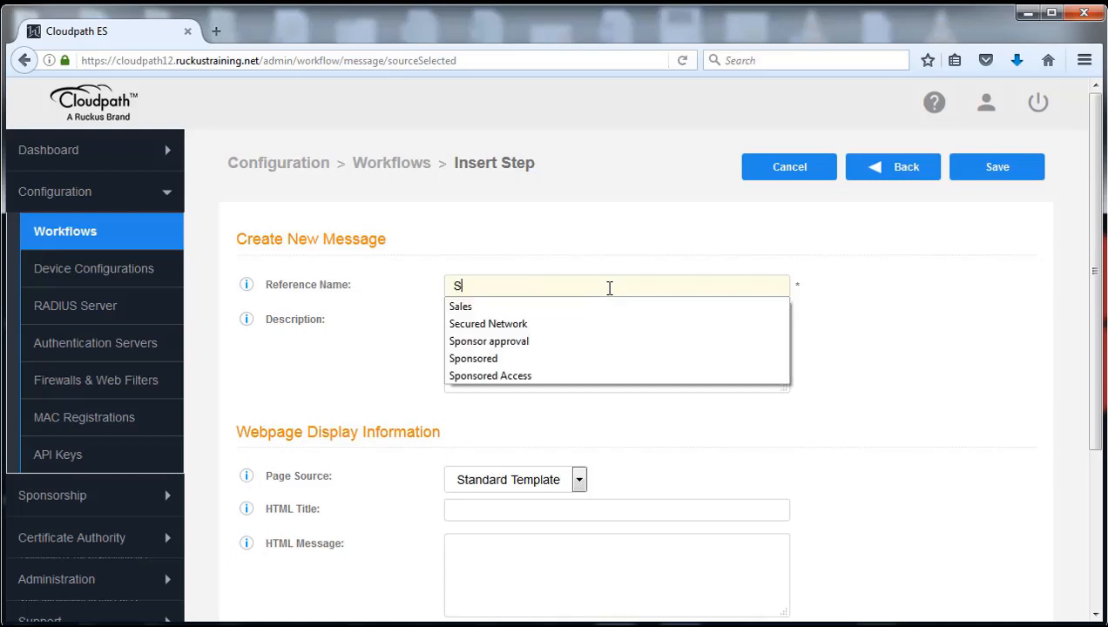
pyautogui.write('ales Team')
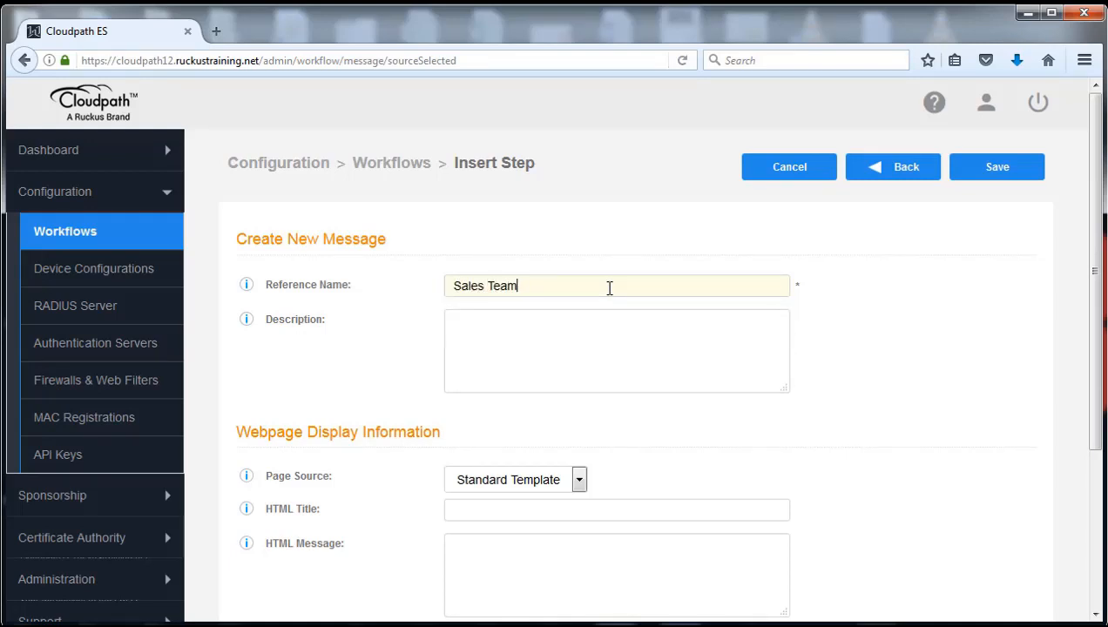
pyautogui.press('Tab')
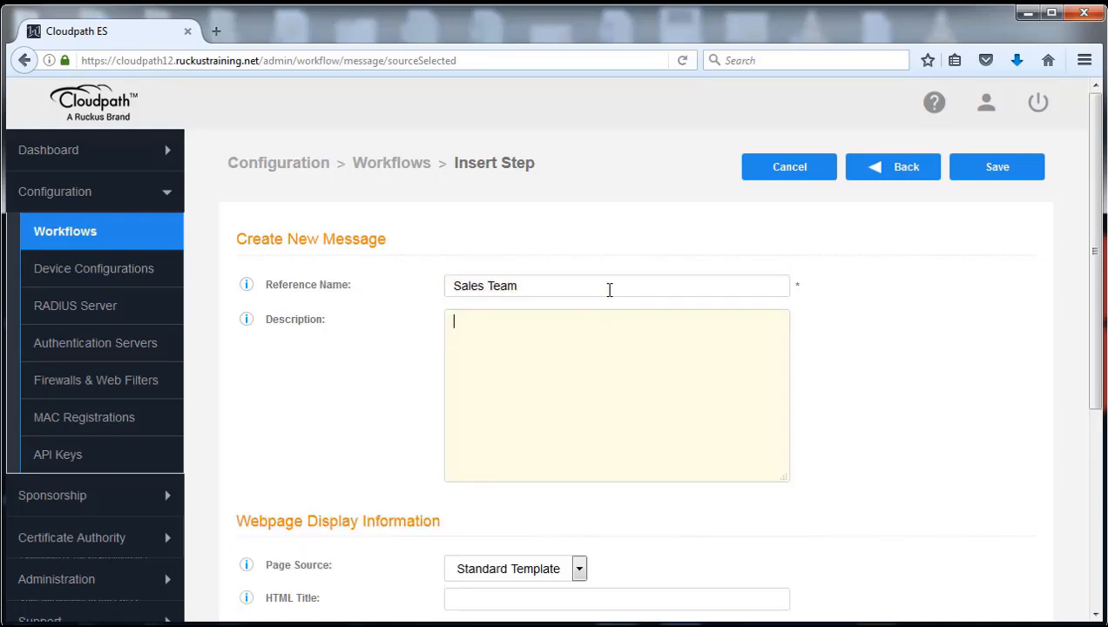
pyautogui.press('Tab')
# Set the HTML title to 'Sales Team Welcome' and the message to 'Hello Sales Team'.
pyautogui.scroll(-2, 653, 406)
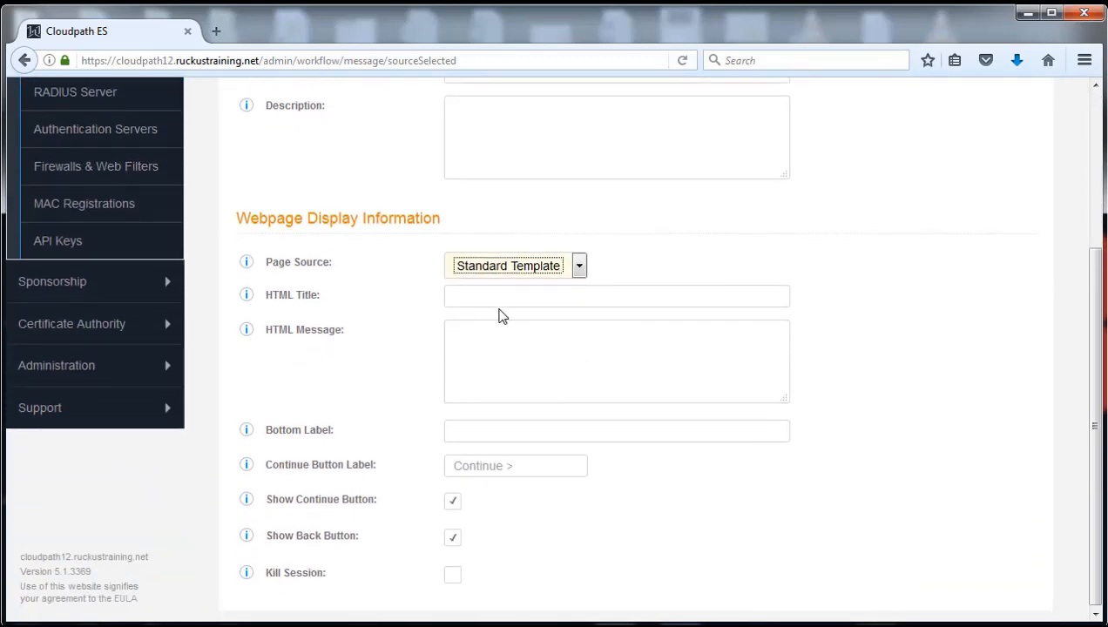
pyautogui.click(493, 299)
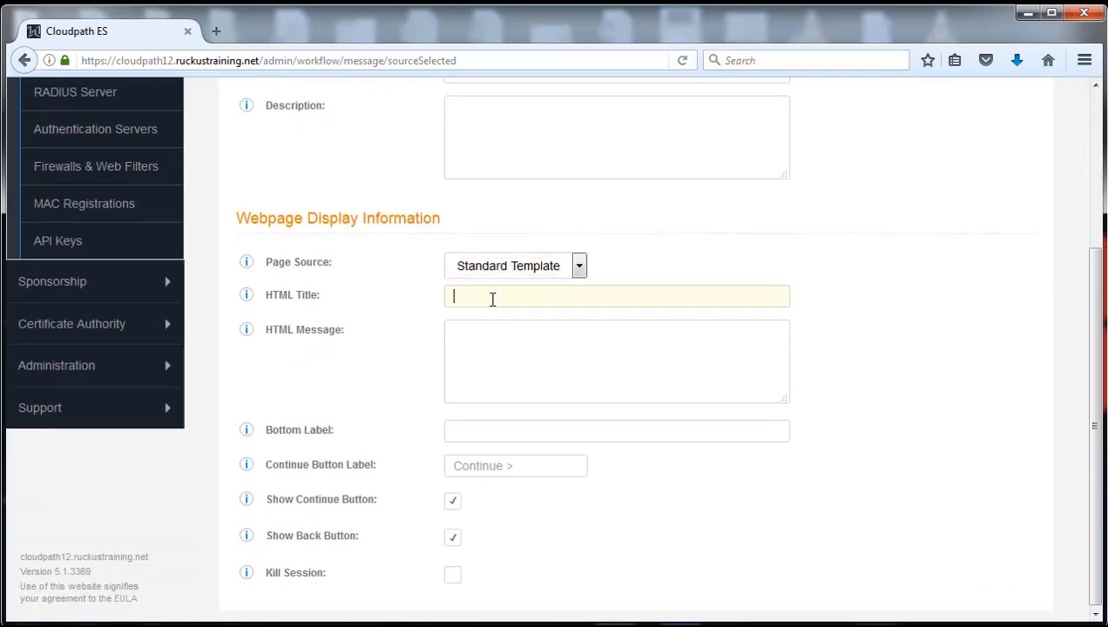
pyautogui.write('Sale')
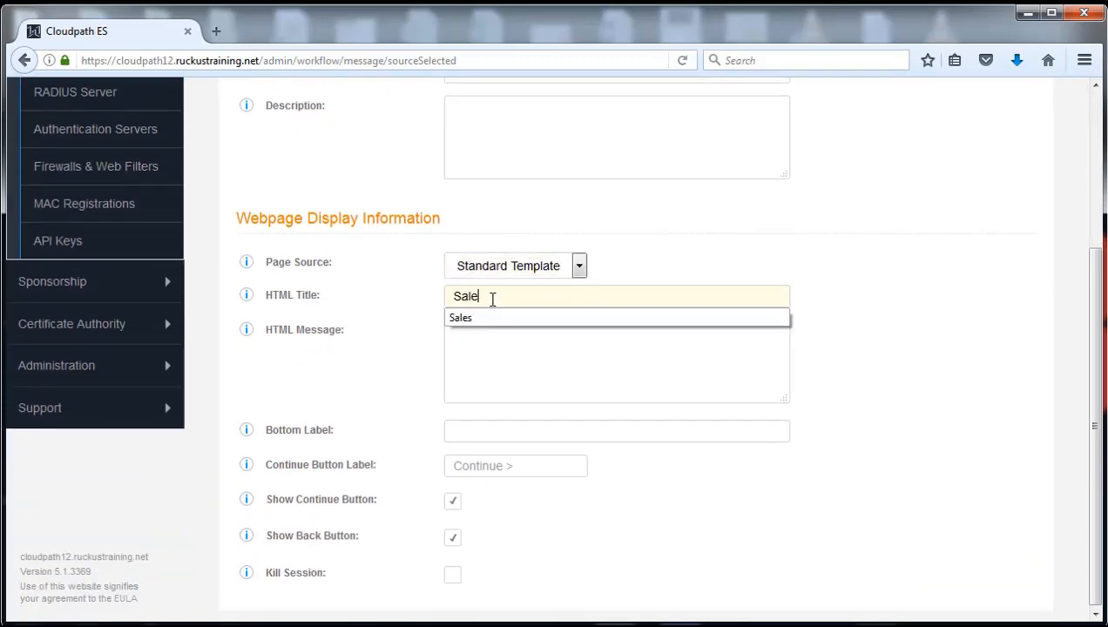
pyautogui.write('s Team Welcome')
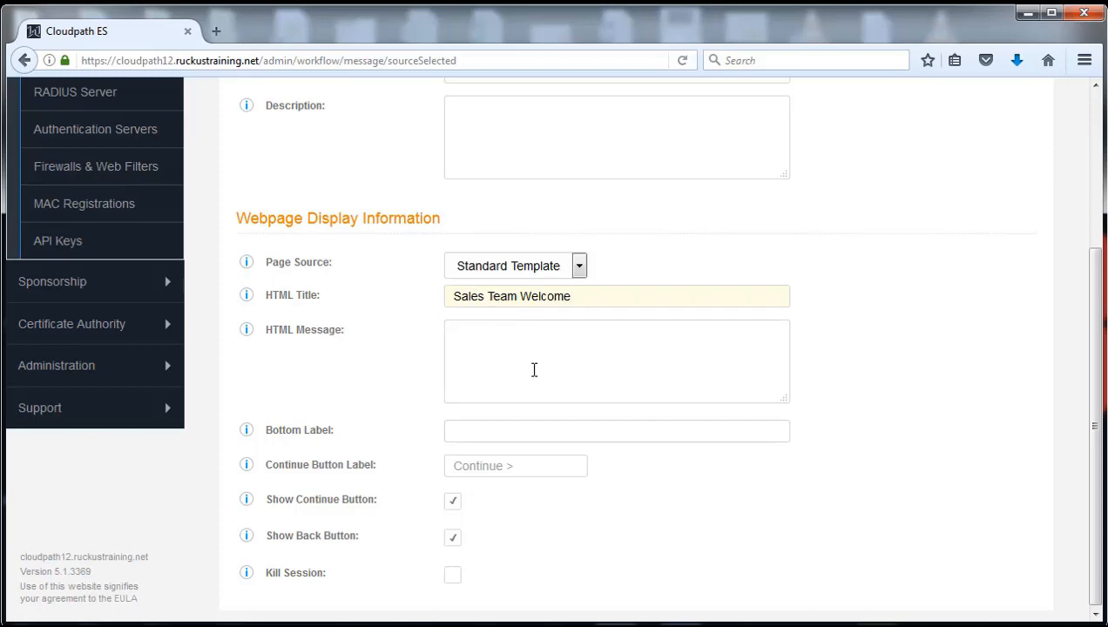
pyautogui.click(542, 351)
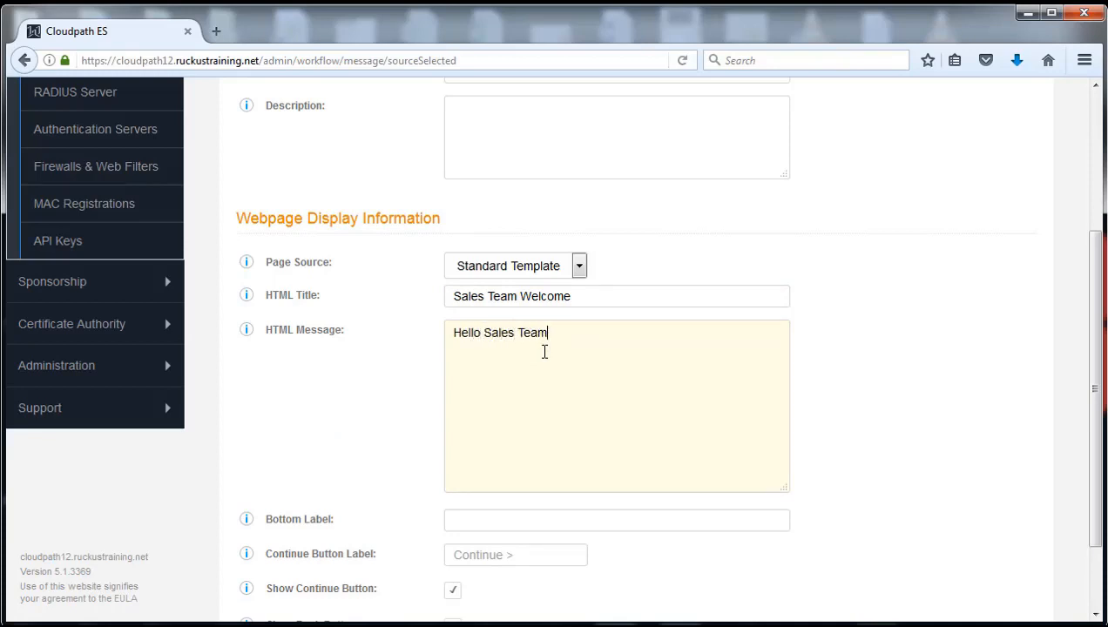
pyautogui.click(937, 376)
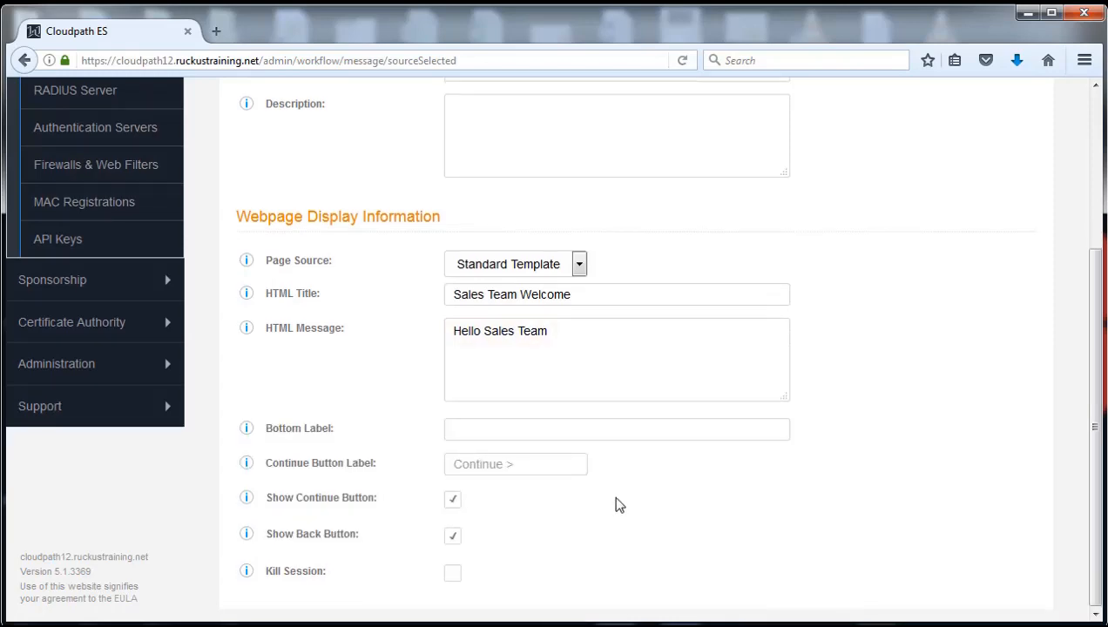
# Turn off the Continue and Back buttons, enable Kill Session, and save the message.
pyautogui.click(452, 500)
pyautogui.click(452, 537)
pyautogui.click(452, 577)
pyautogui.scroll(3, 811, 536)
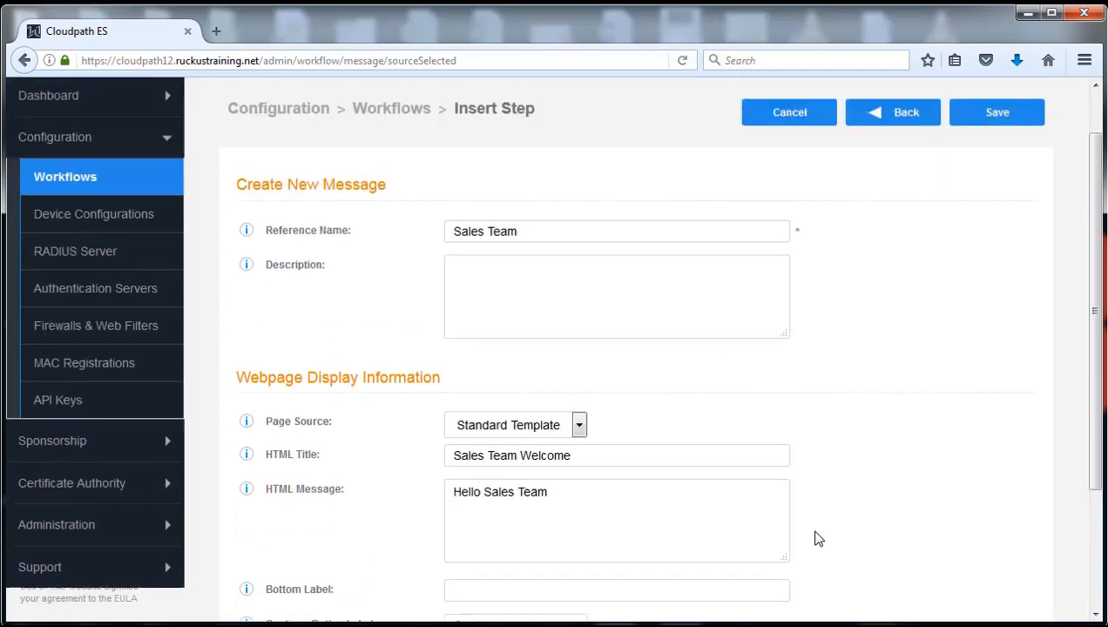
pyautogui.scroll(1, 819, 540)
pyautogui.click(997, 176)
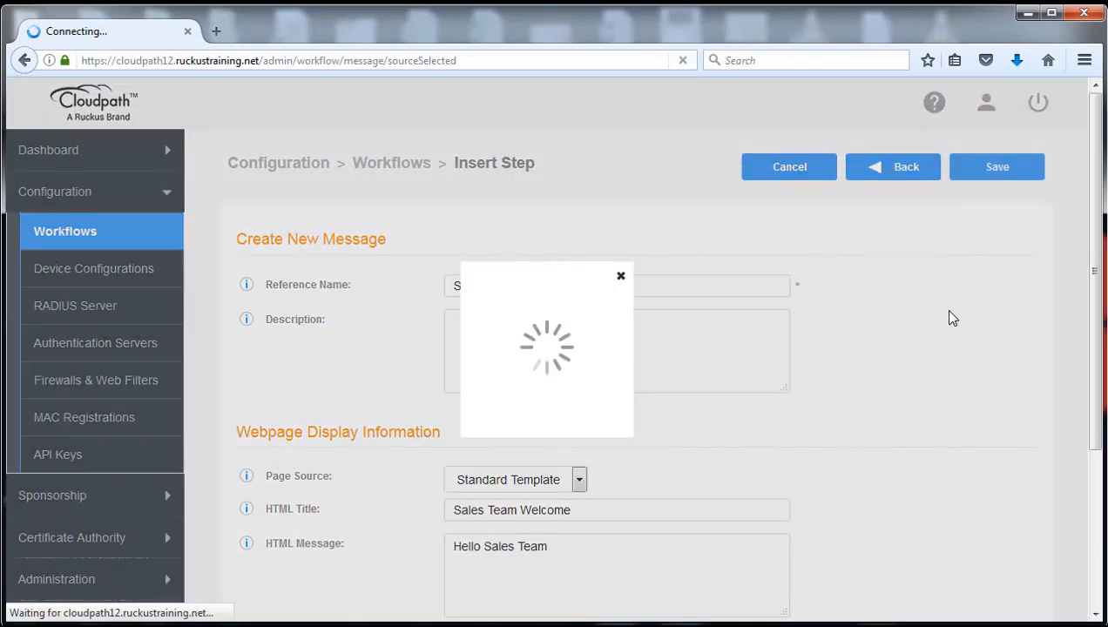
# Confirm Step 5 'Display the message Sales Team' appears under the Sales branch.
pyautogui.scroll(-3, 905, 355)
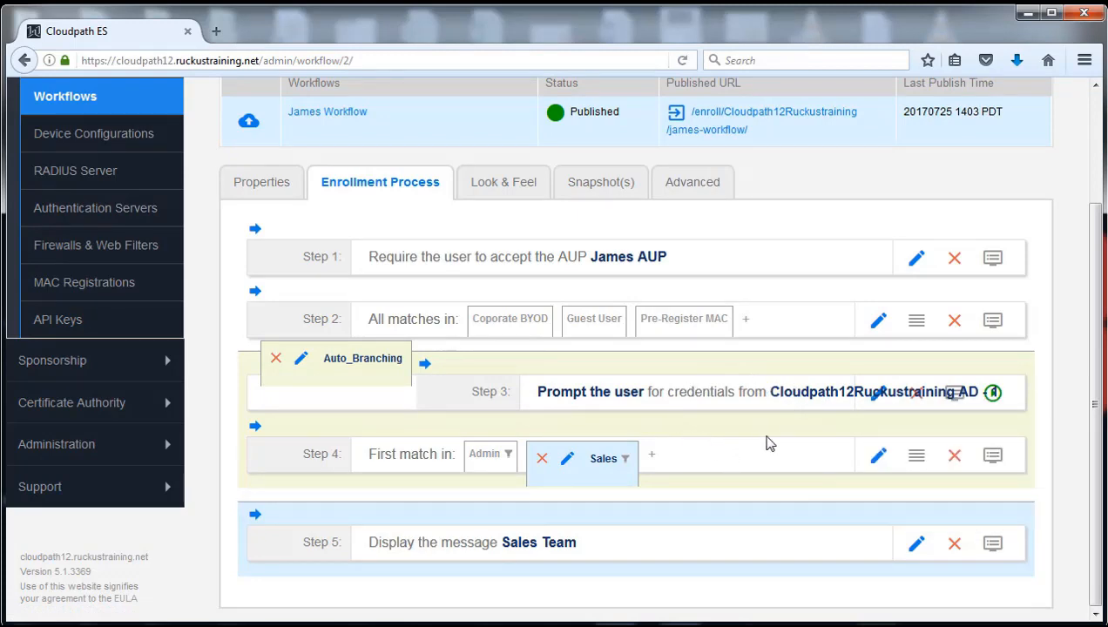
pyautogui.moveTo(478, 453)
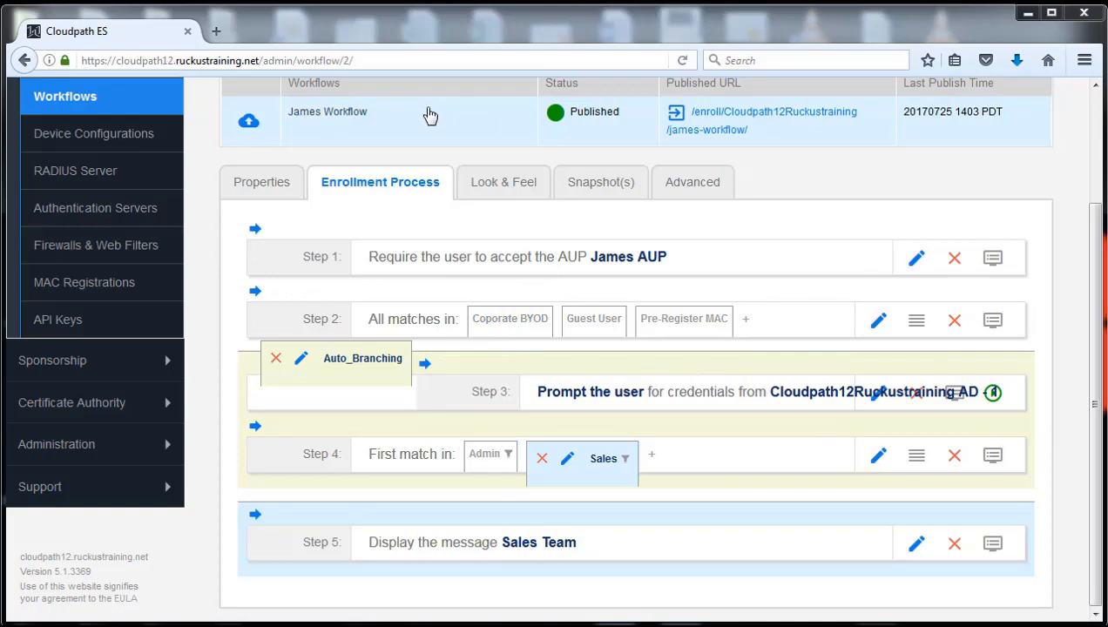
# Publish the workflow as a new active snapshot and open its Enrollment Portal URL in a new tab.
pyautogui.click(249, 124)
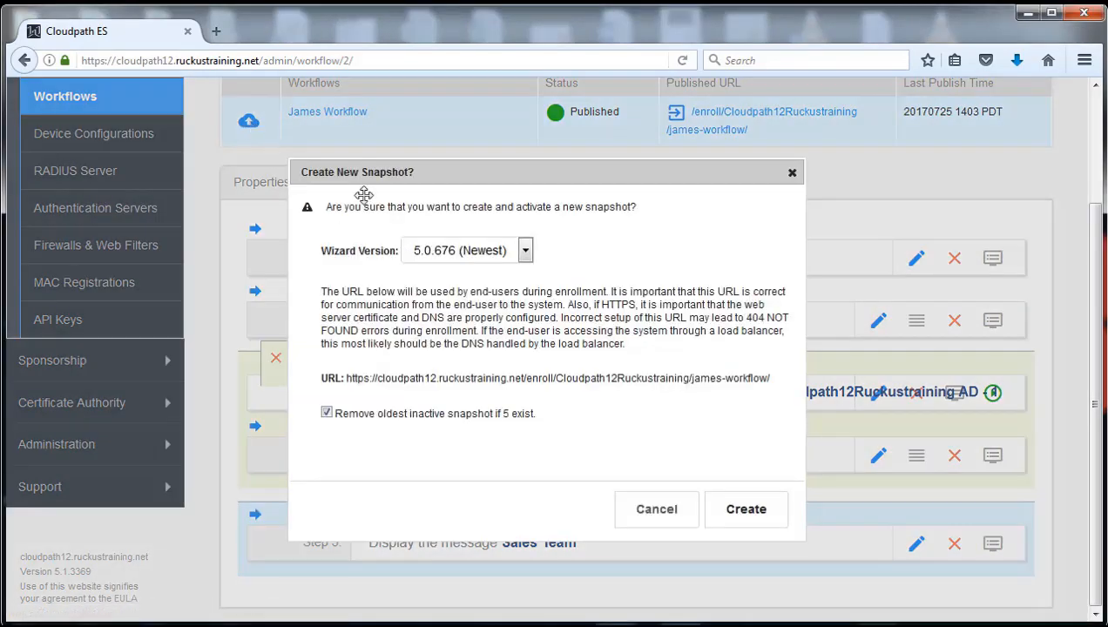
pyautogui.click(742, 519)
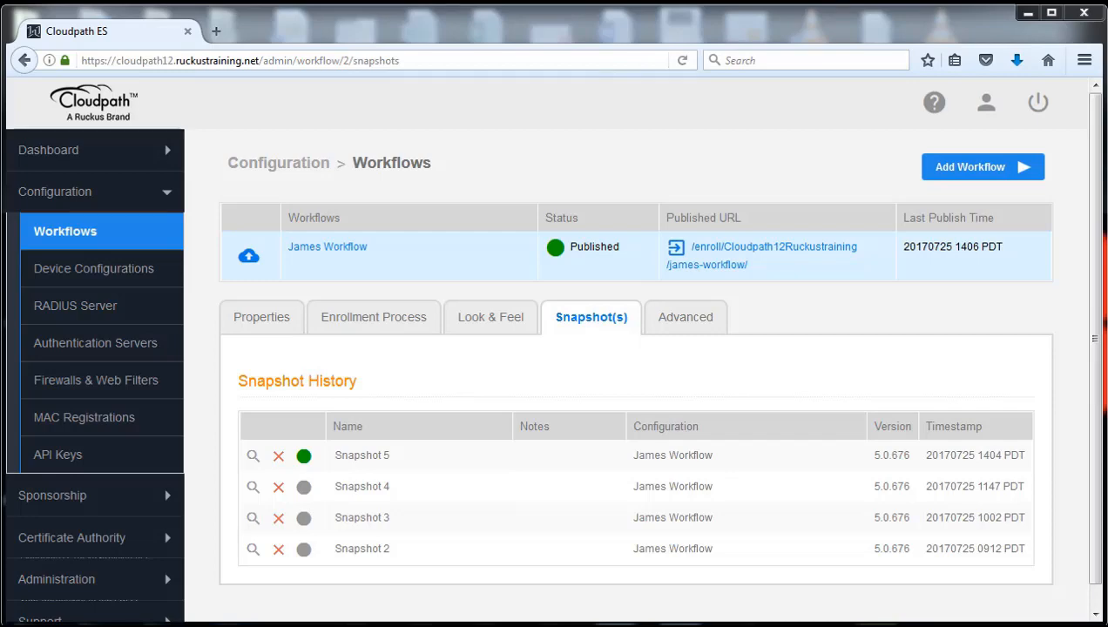
pyautogui.click(684, 321)
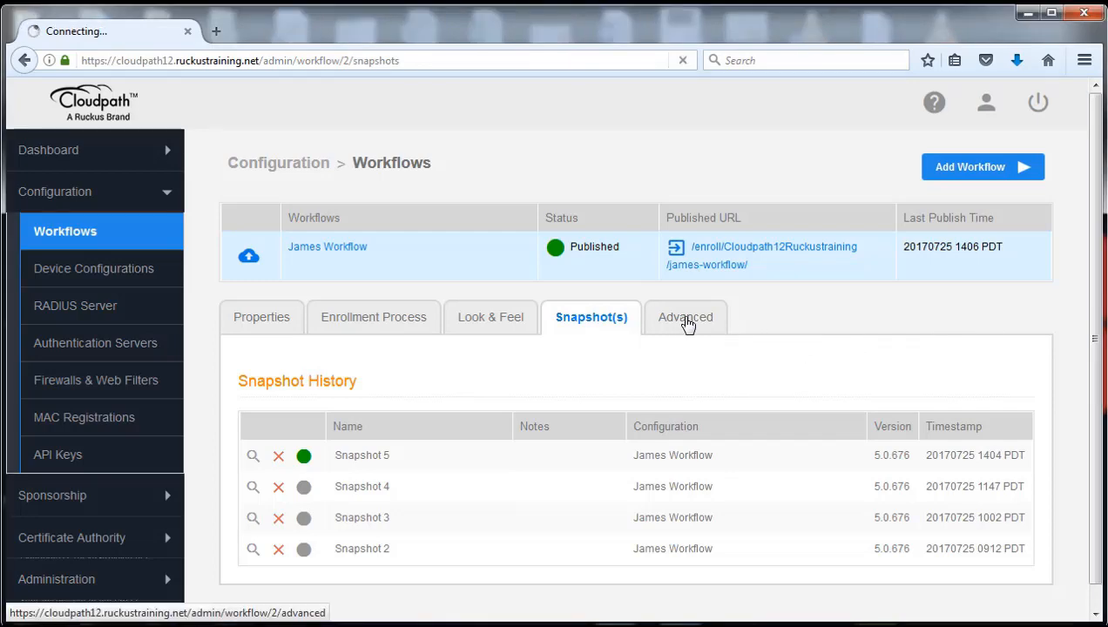
pyautogui.click(681, 433)
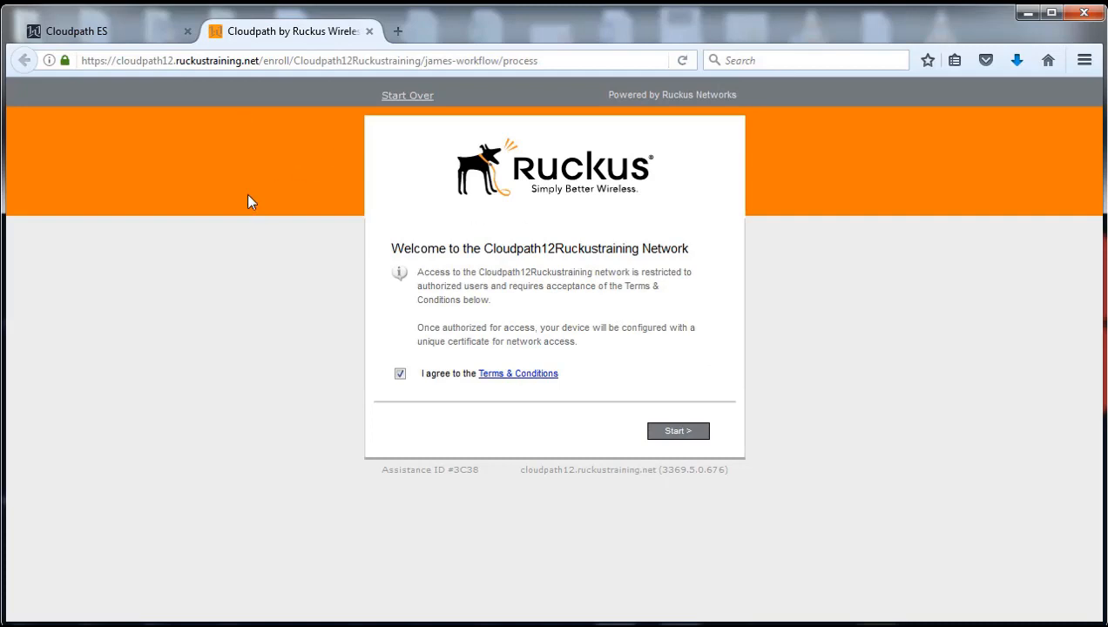
# Start enrollment and choose the Auto_Branching option.
pyautogui.click(685, 436)
pyautogui.scroll(-4, 897, 332)
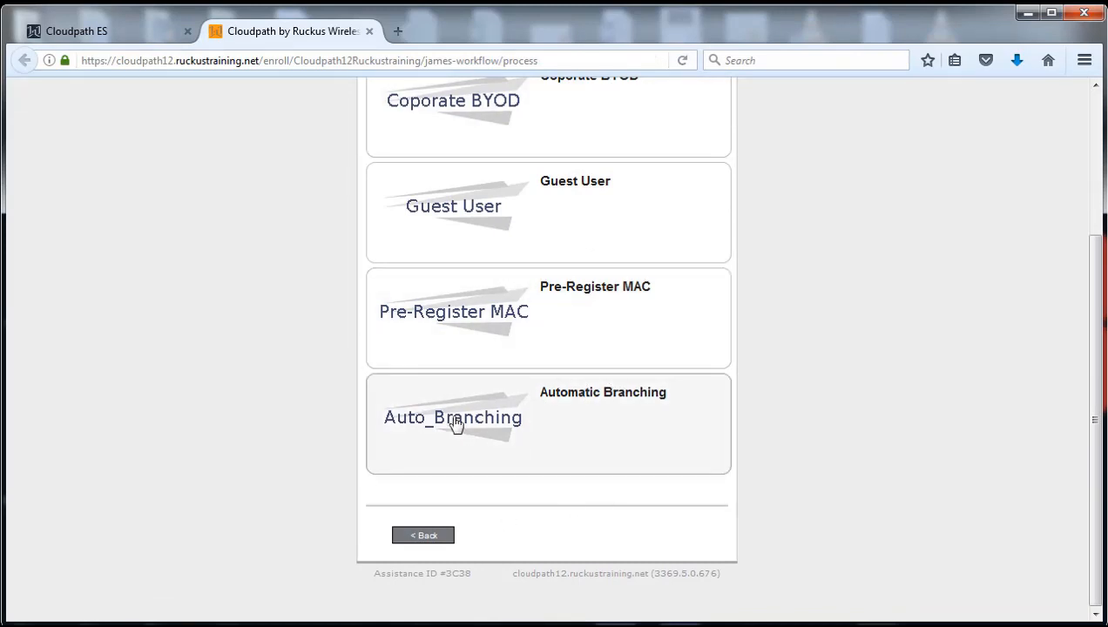
pyautogui.click(575, 415)
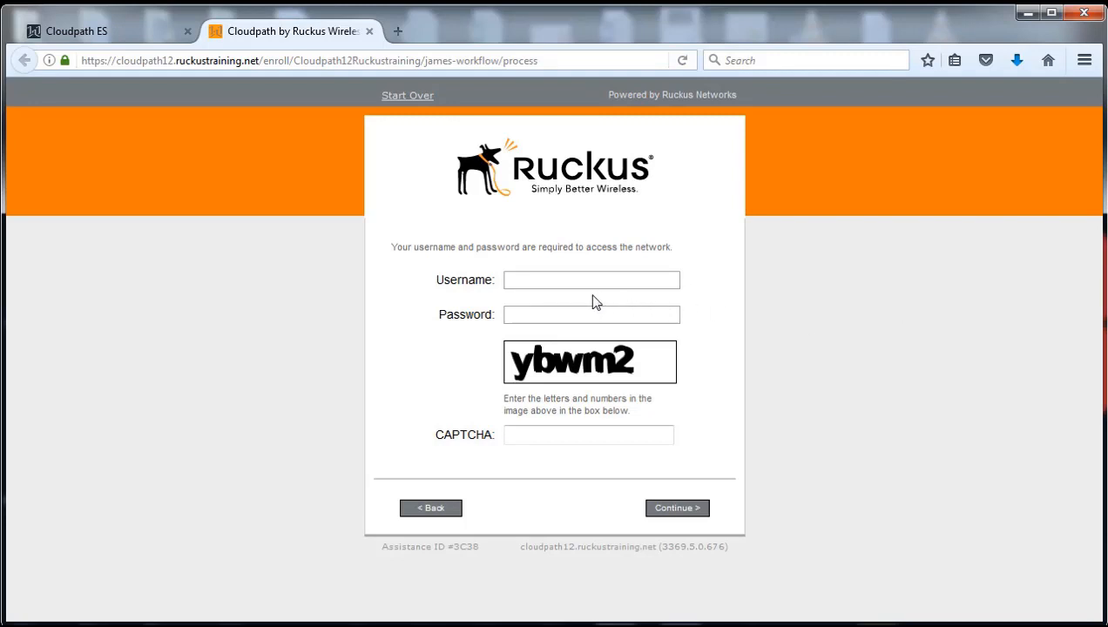
# Fill in the saved admin username, the account password, and the CAPTCHA text.
pyautogui.click(562, 274)
pyautogui.write('clou')
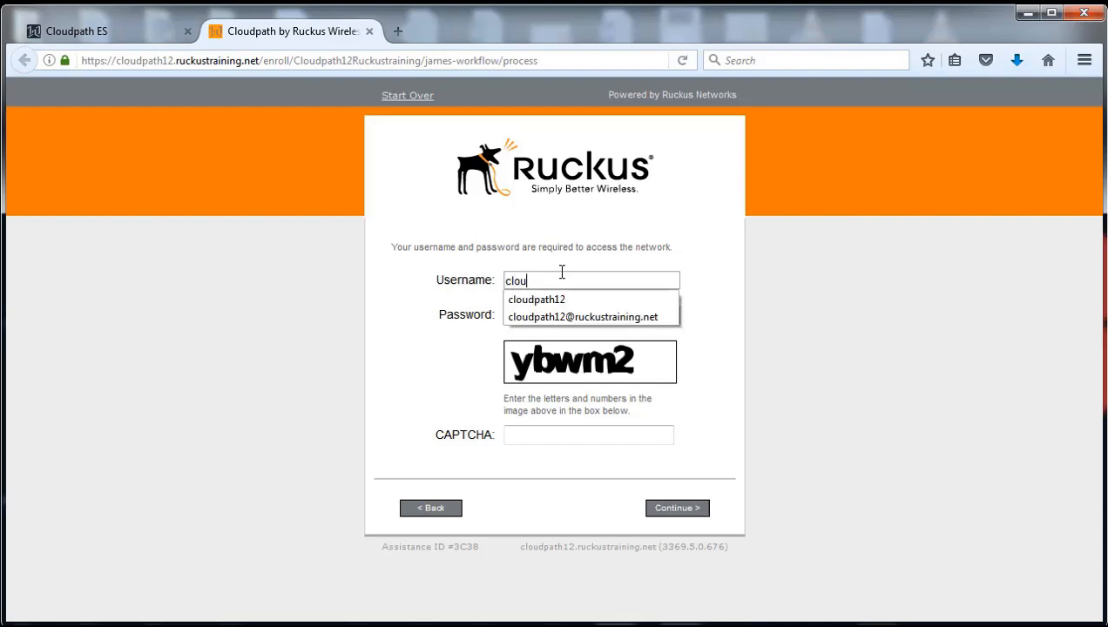
pyautogui.click(581, 317)
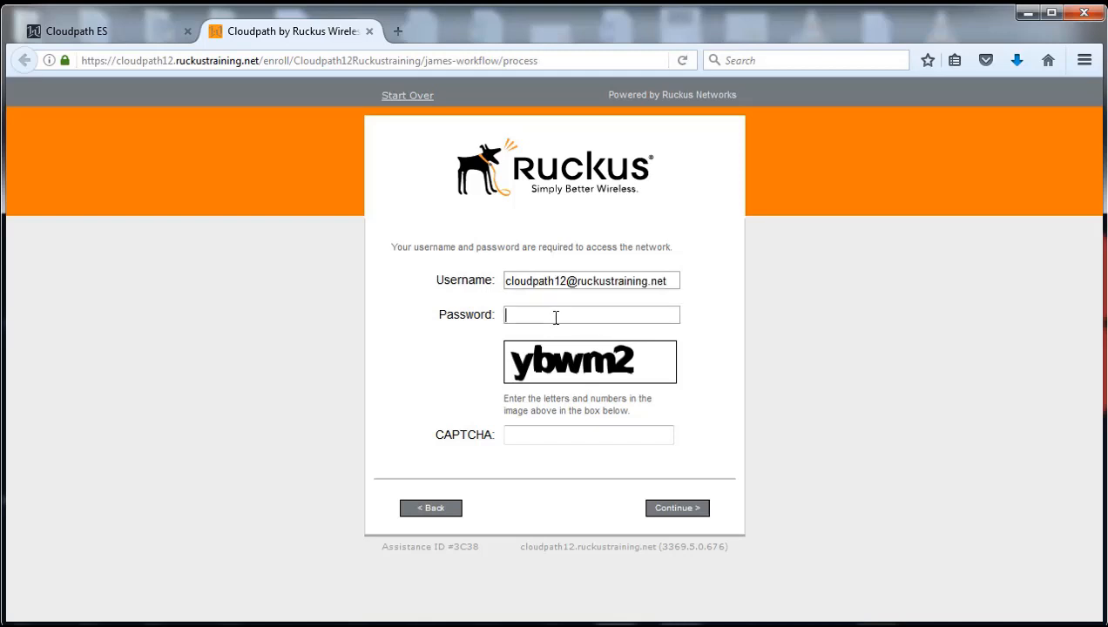
pyautogui.click(555, 321)
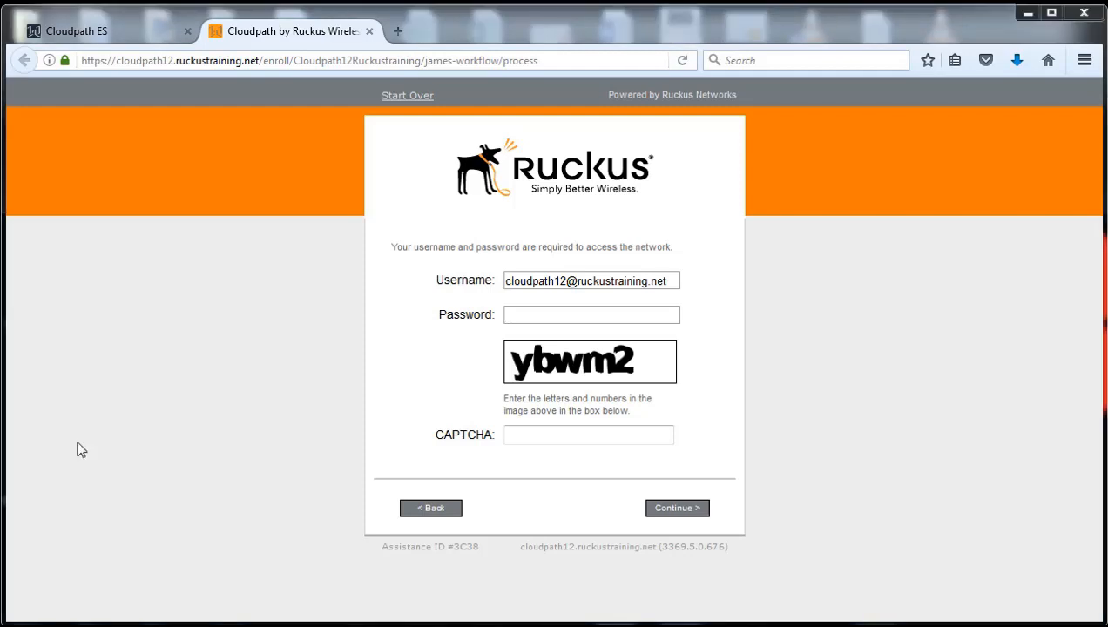
pyautogui.click(562, 315)
pyautogui.hotkey('ctrl', 'v')
pyautogui.click(543, 432)
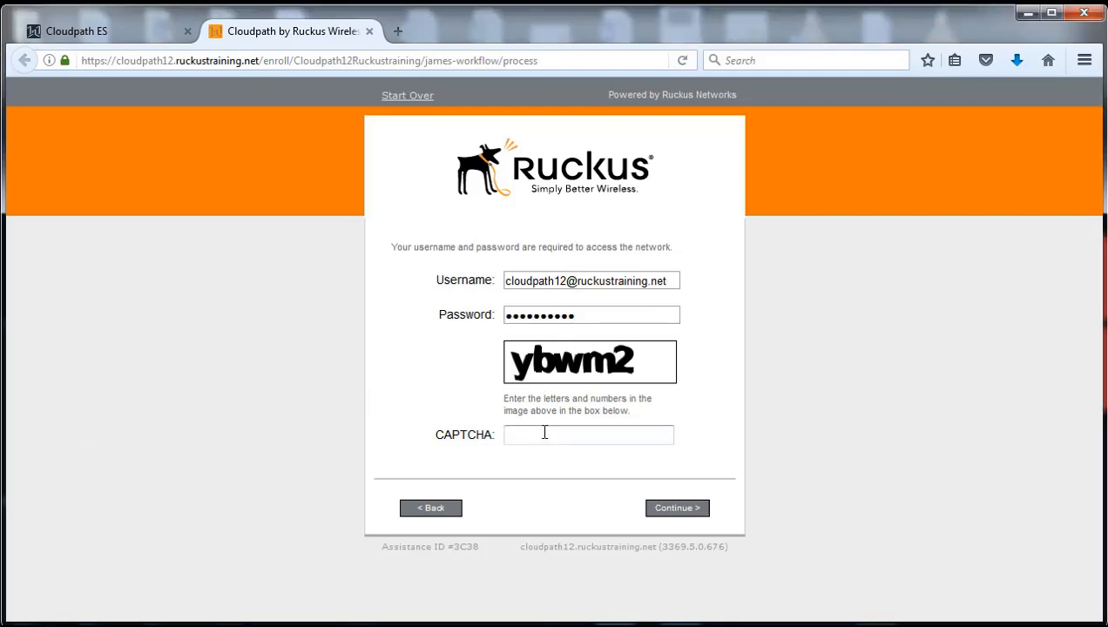
pyautogui.write('u')
pyautogui.press('BackSpace')
pyautogui.write('ybwm2')
# Submit the admin login and decline Firefox's offer to save it.
pyautogui.click(674, 511)
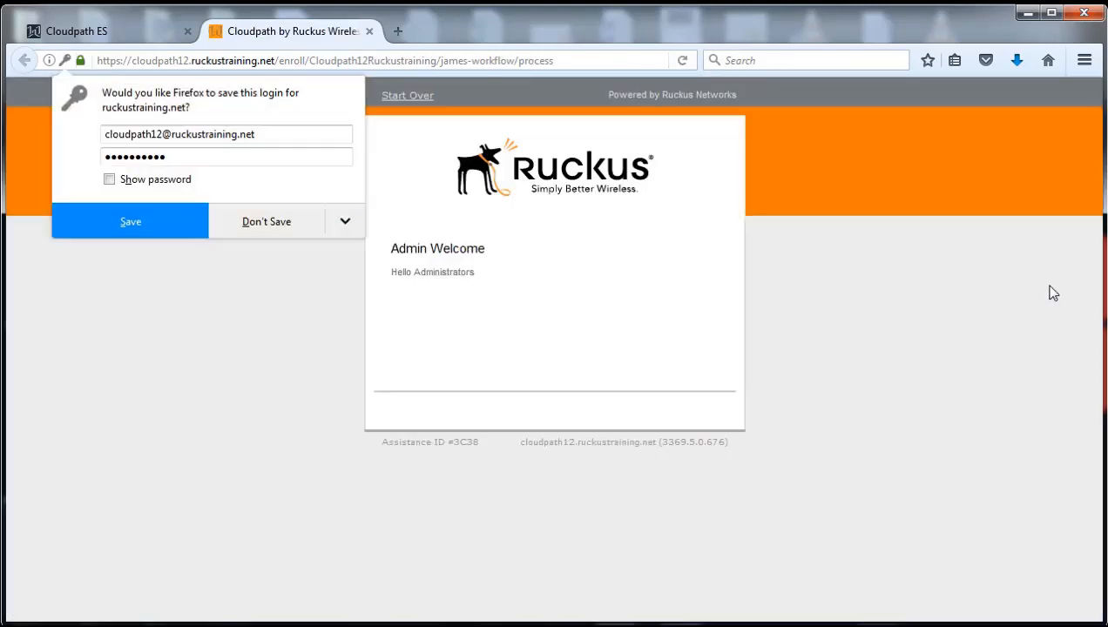
pyautogui.click(267, 222)
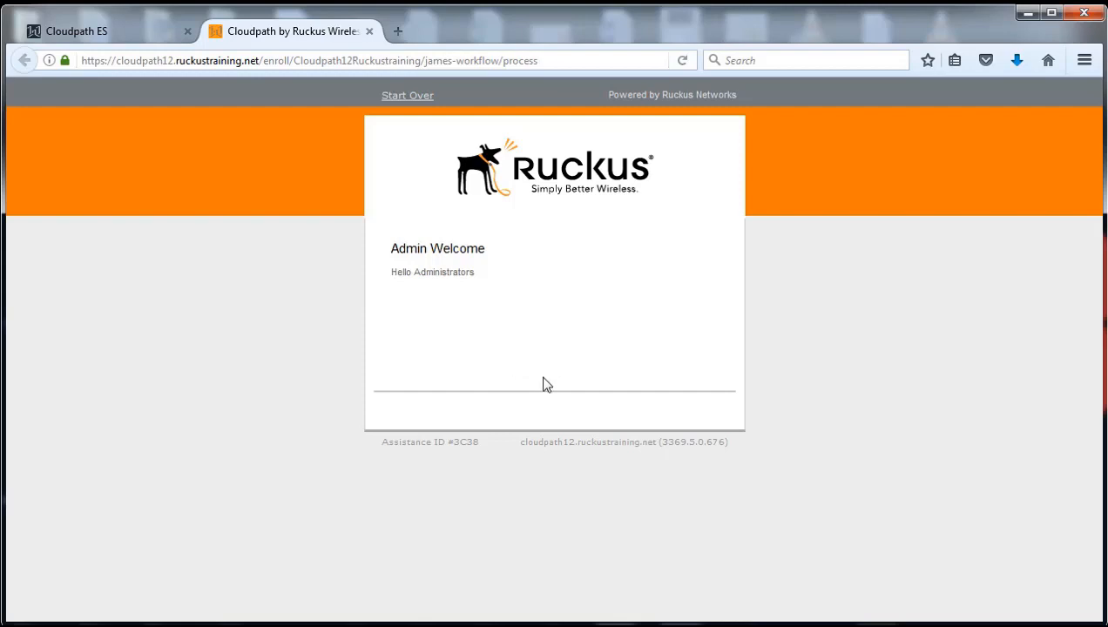
# Restart enrollment and choose the Auto_Branching option again.
pyautogui.click(407, 97)
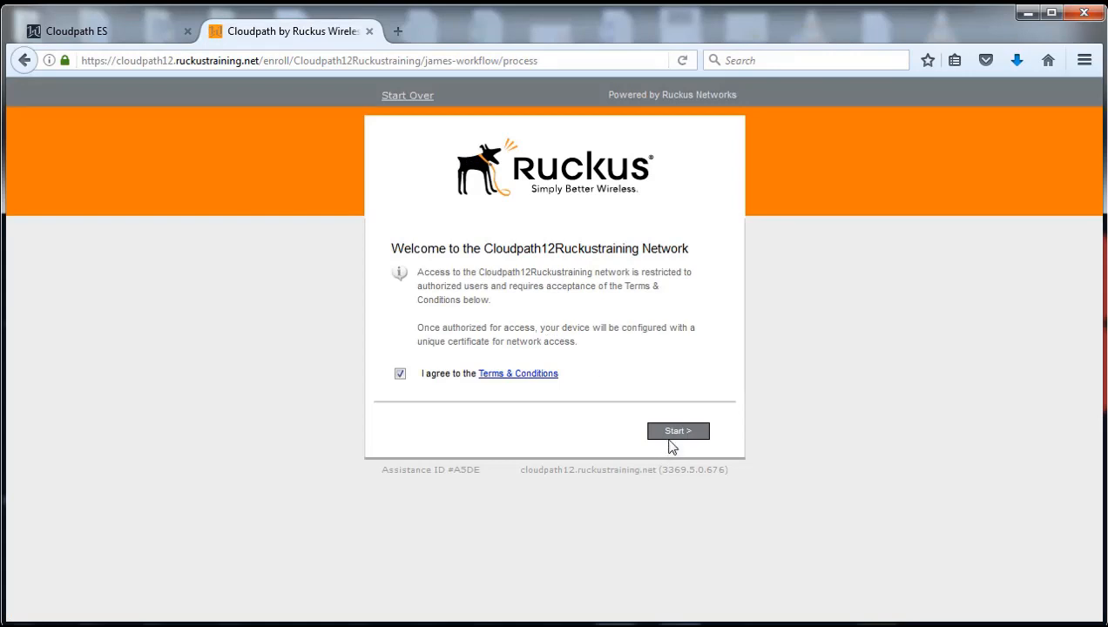
pyautogui.click(677, 431)
pyautogui.scroll(-4, 861, 408)
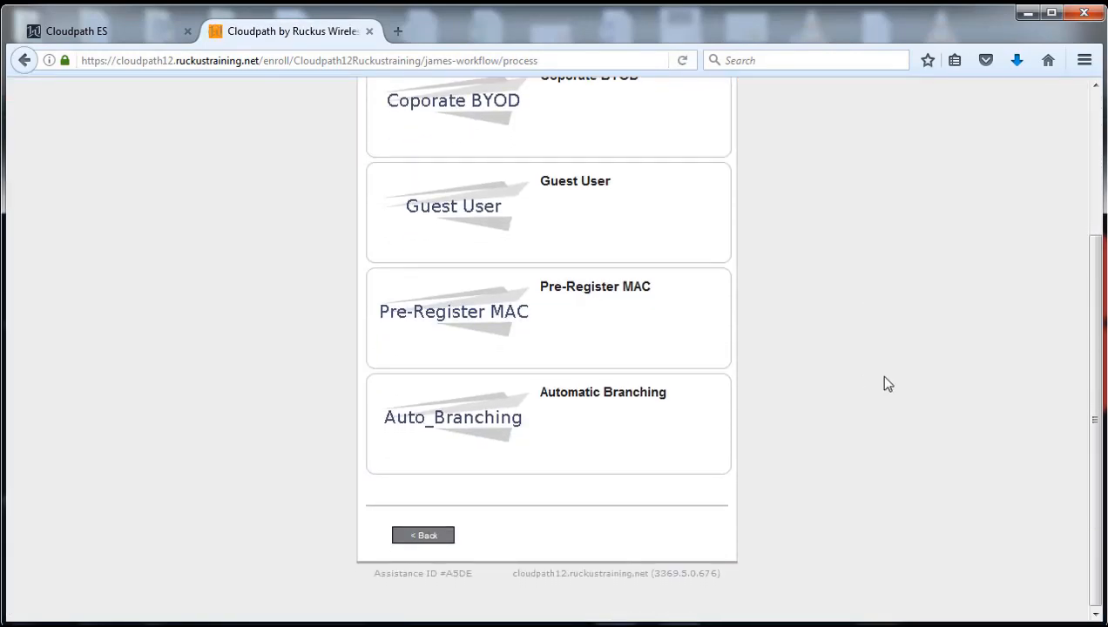
pyautogui.click(605, 420)
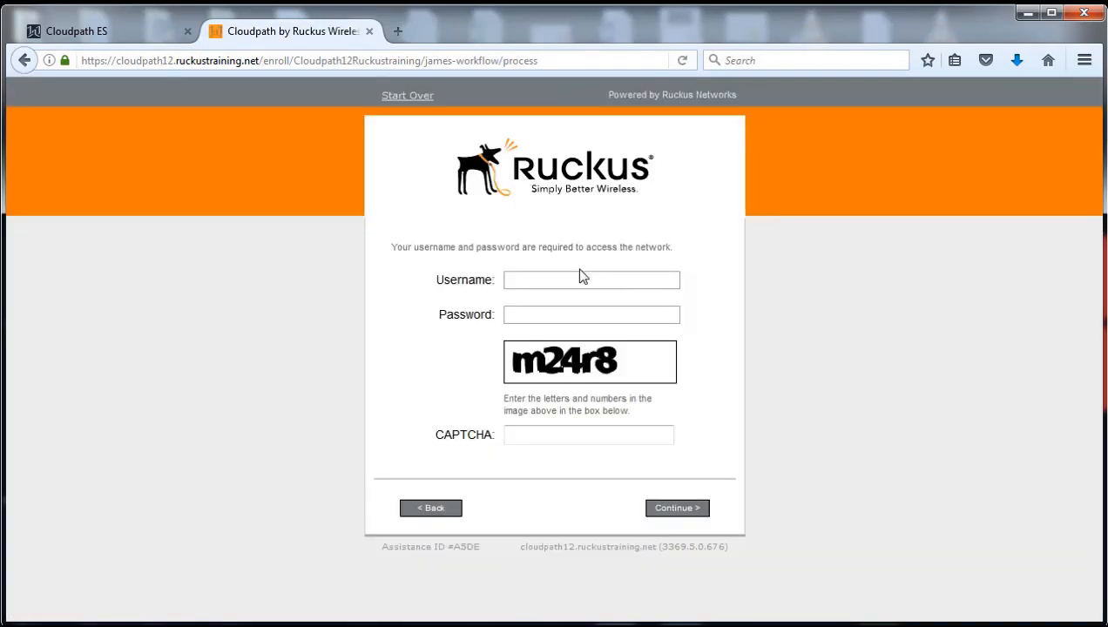
# Enter the sales account's username, password, and the CAPTCHA text.
pyautogui.click(560, 286)
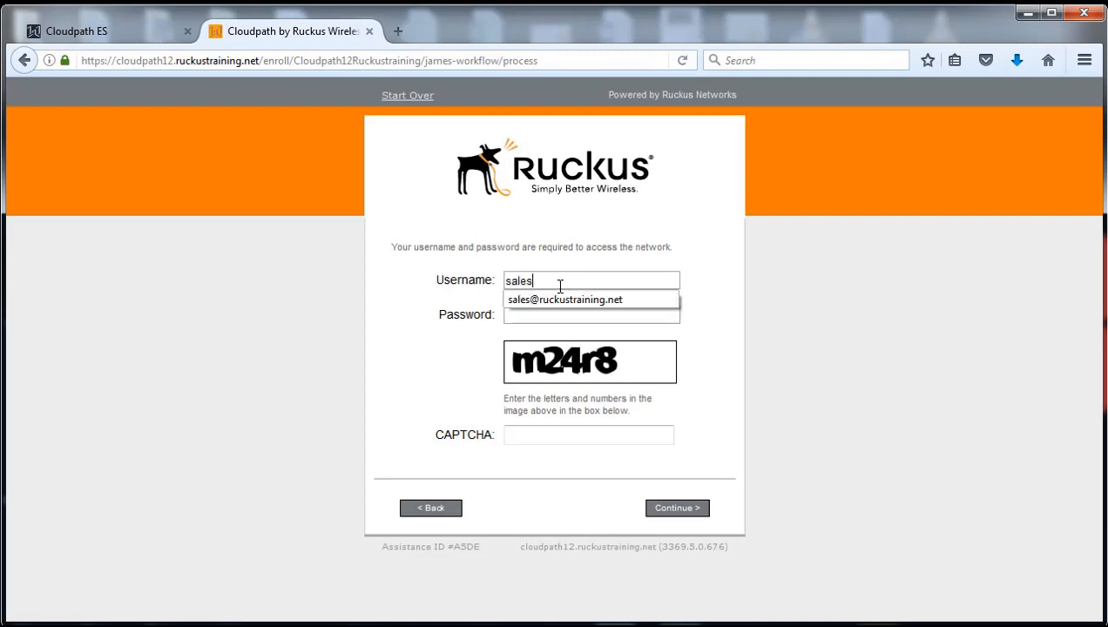
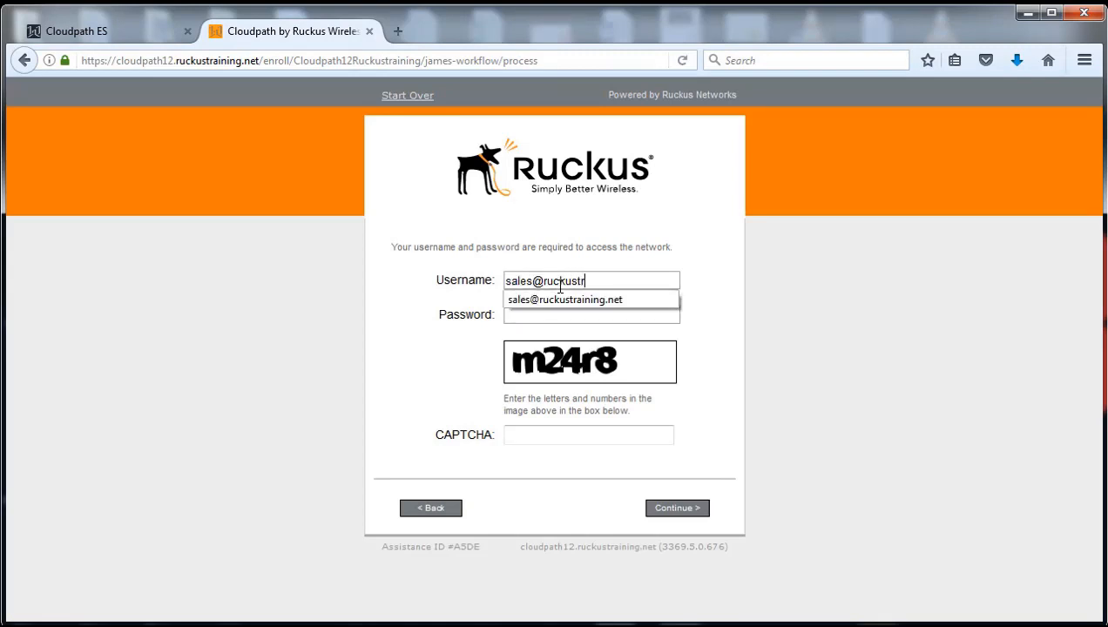
pyautogui.click(550, 299)
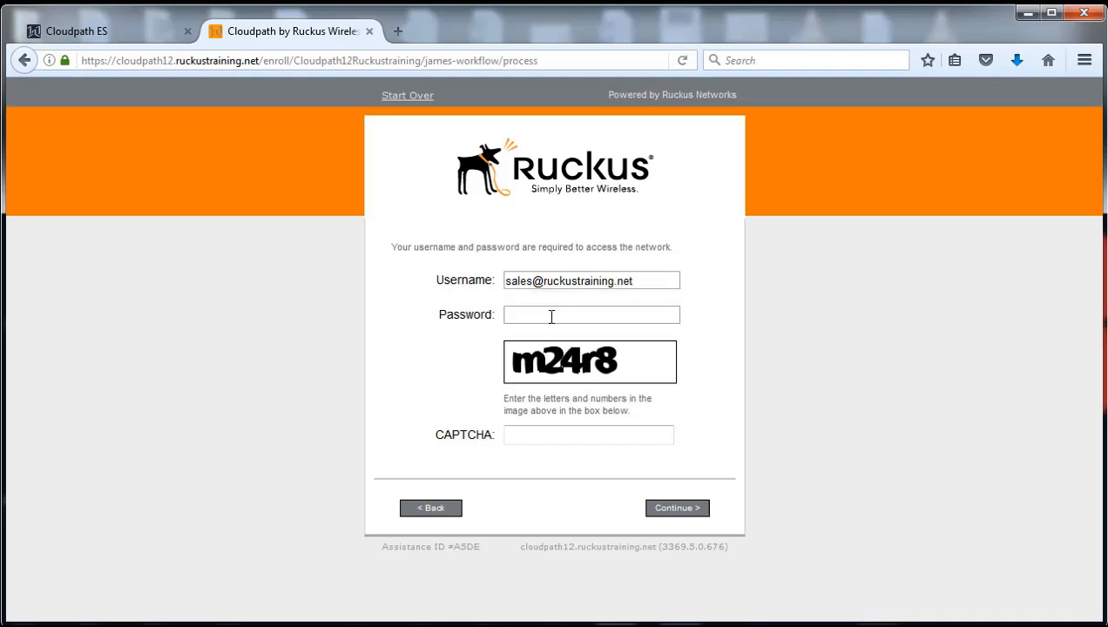
pyautogui.write('••••••••••')
pyautogui.click(534, 437)
pyautogui.write('m24r8')
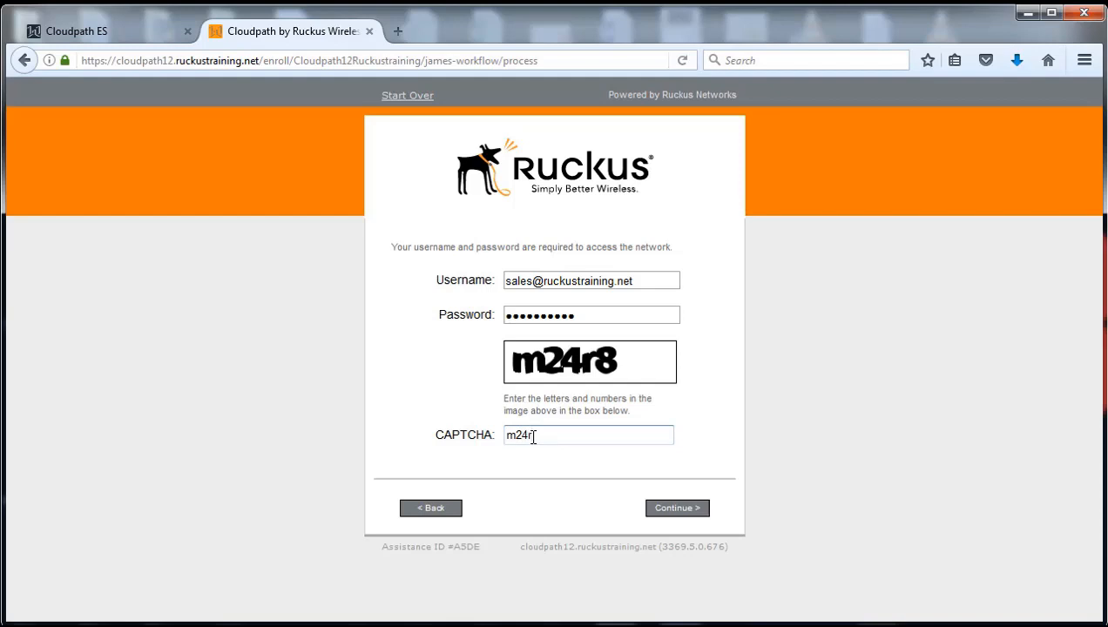
# Submit the sales login, decline saving it, and highlight the Sales Team Welcome heading.
pyautogui.click(676, 509)
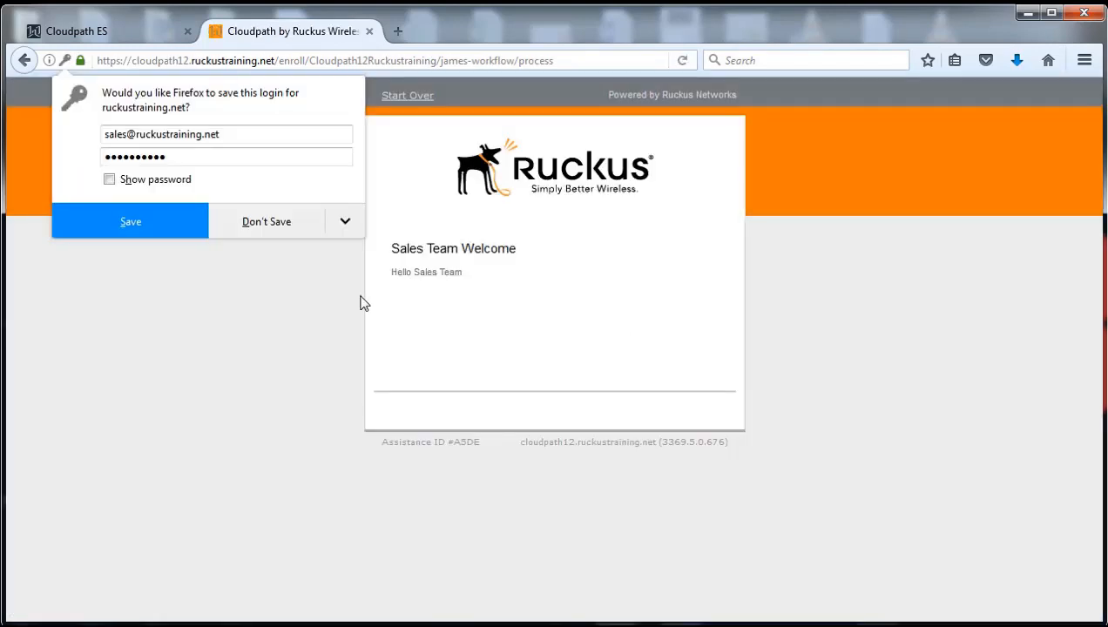
pyautogui.click(266, 222)
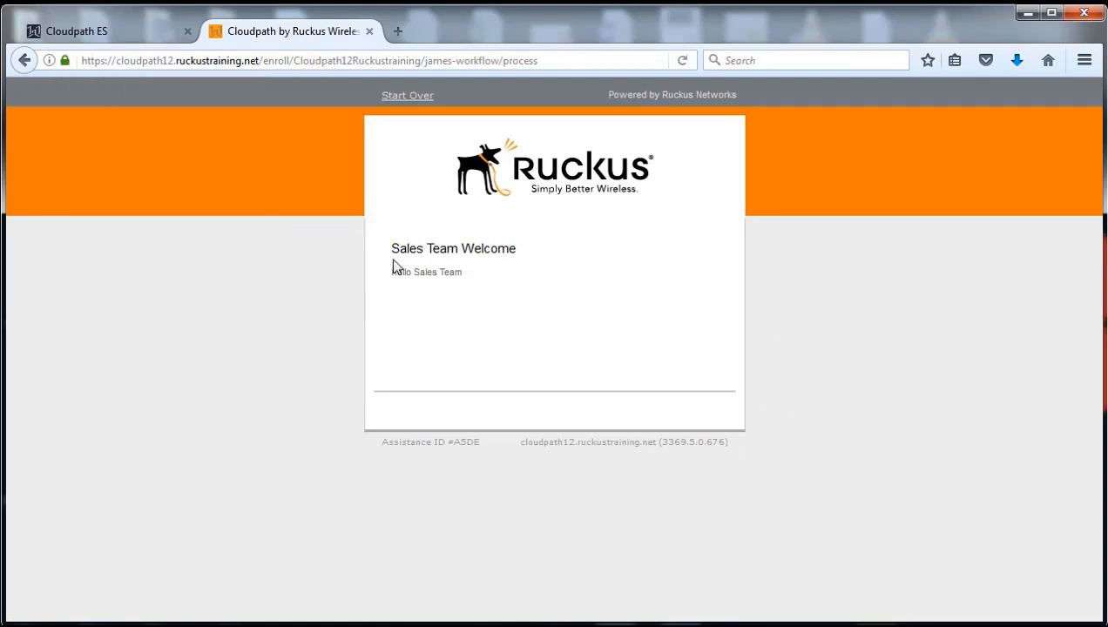
pyautogui.moveTo(516, 249); pyautogui.dragTo(389, 248)
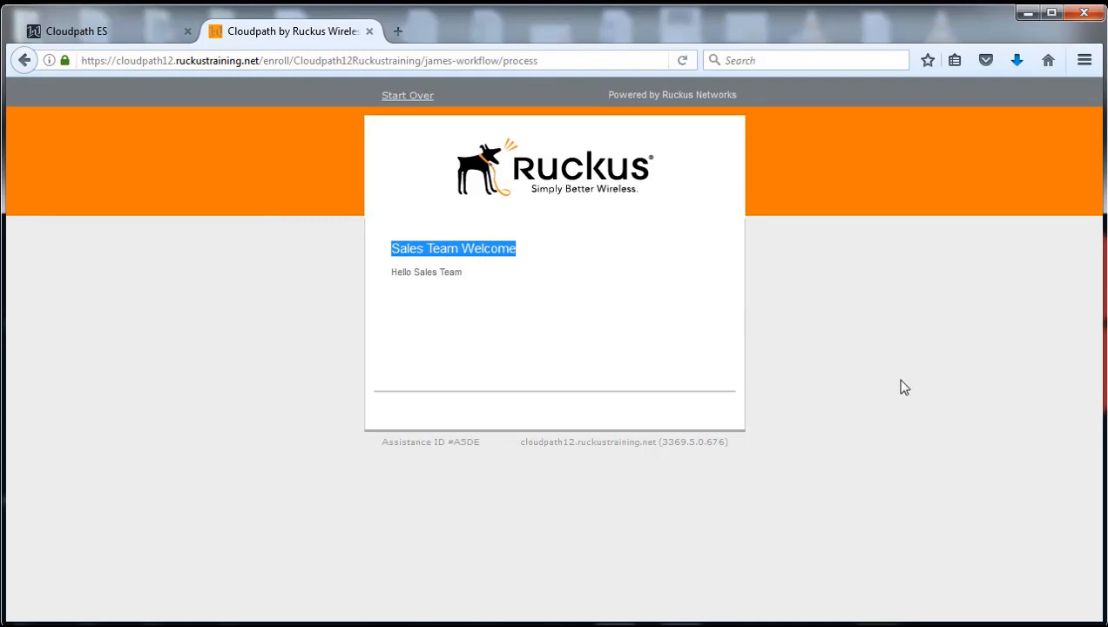
# Return to the Cloudpath ES admin tab showing James Workflow's Enrollment Process.
pyautogui.click(96, 33)
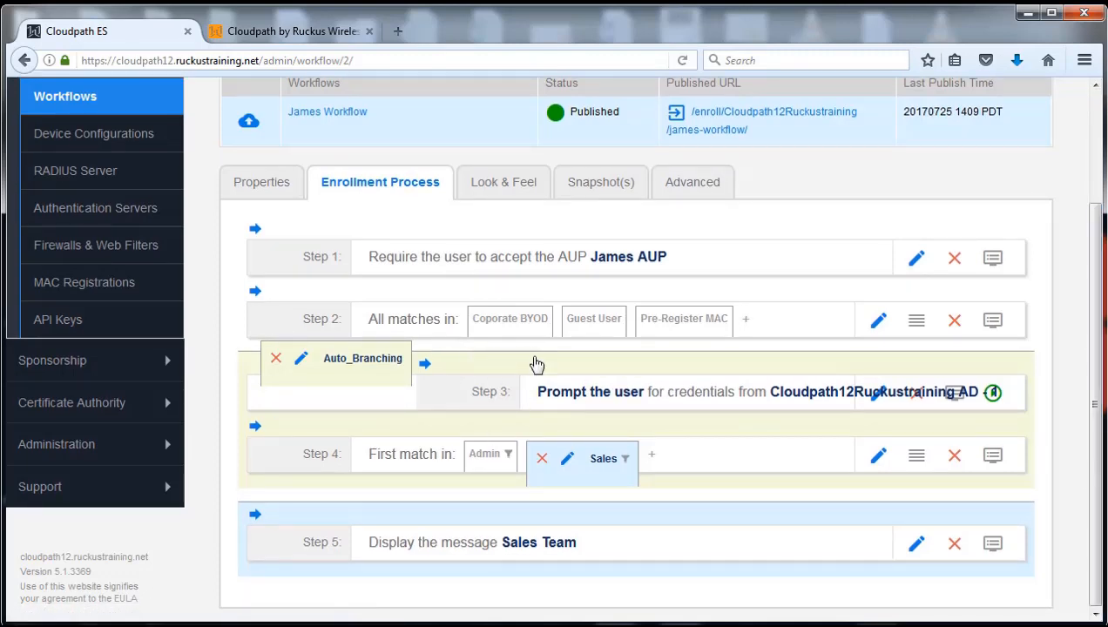
pyautogui.moveTo(542, 370)
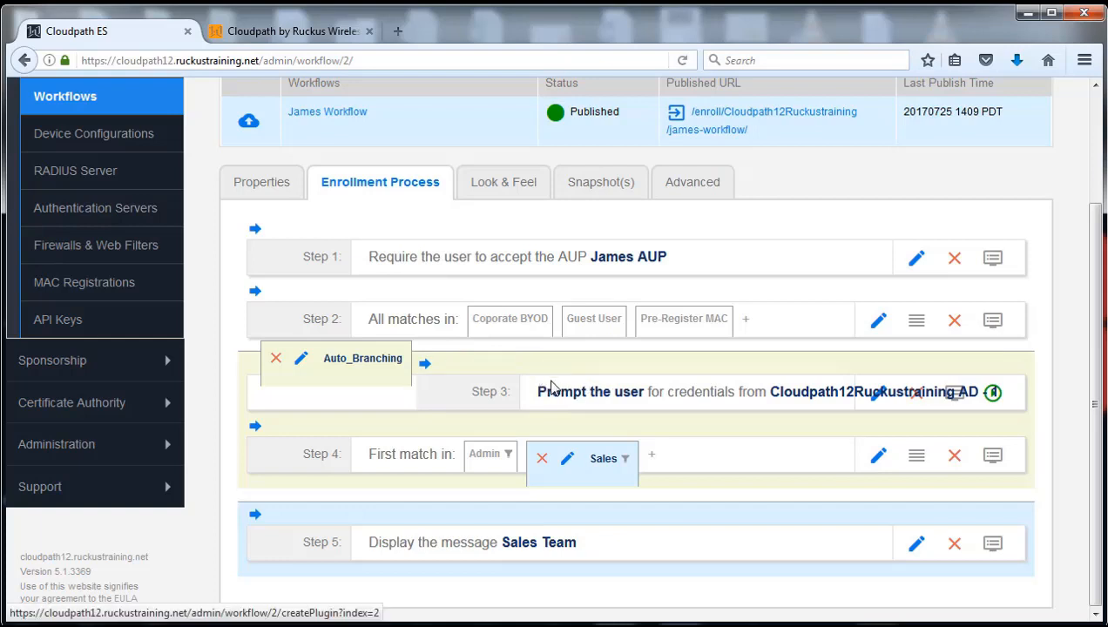
pyautogui.moveTo(643, 375)
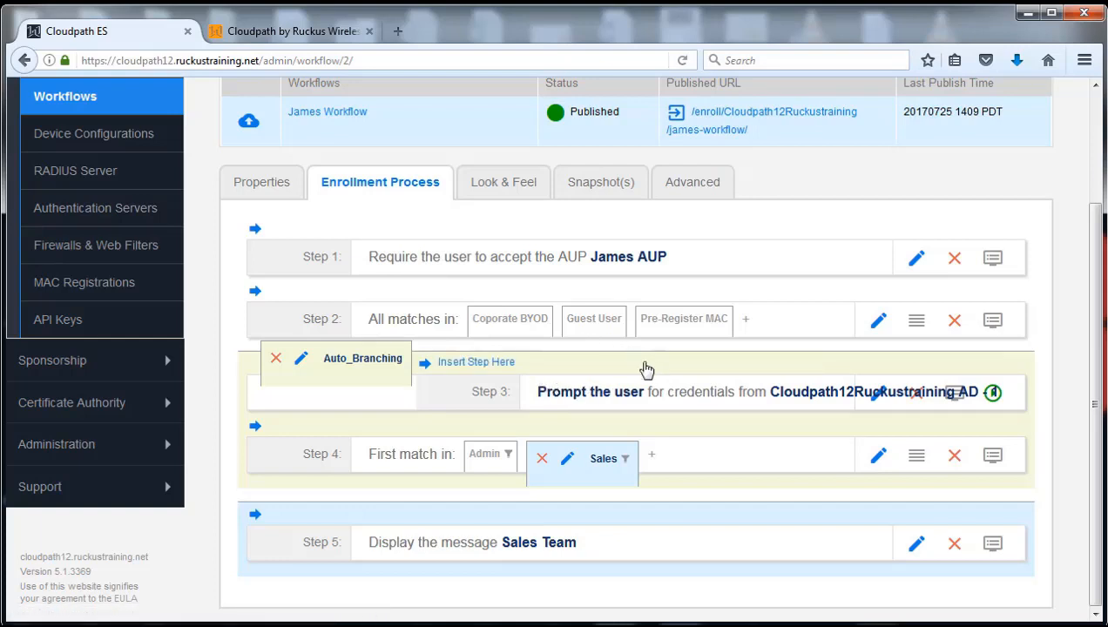